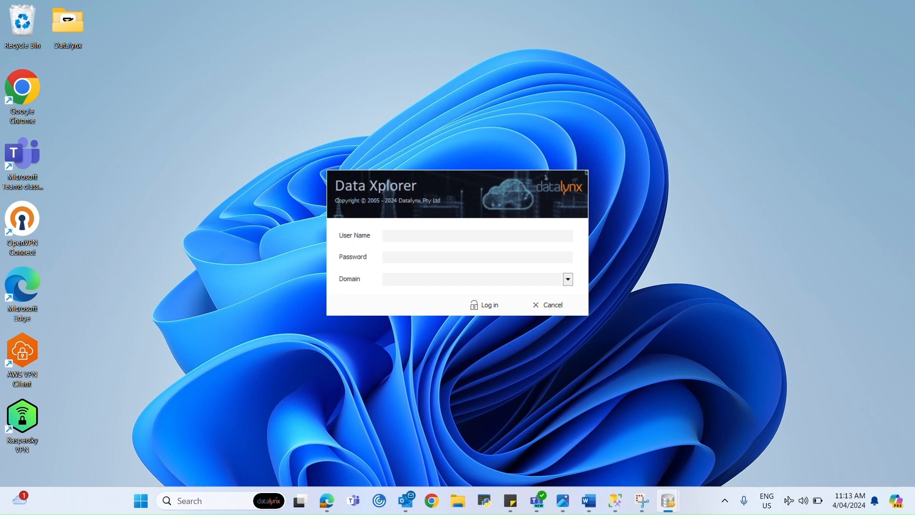
Log in with the admin credentials, close the Registered Database Templates panel and show the System ribbon.
type("YNXADMIN")
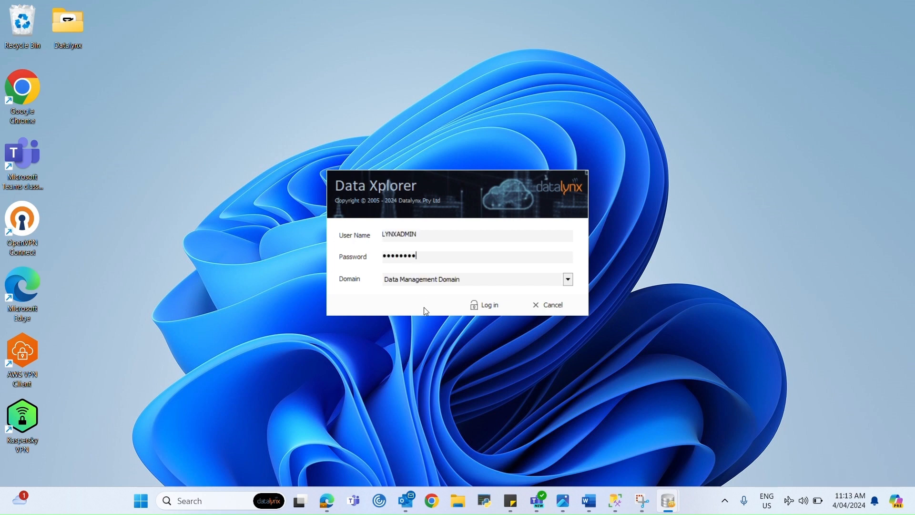
left_click(484, 308)
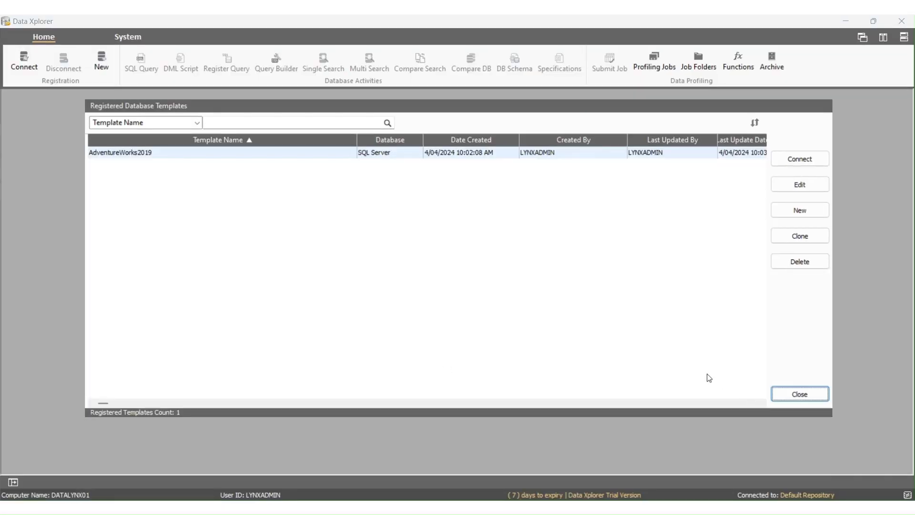
left_click(779, 394)
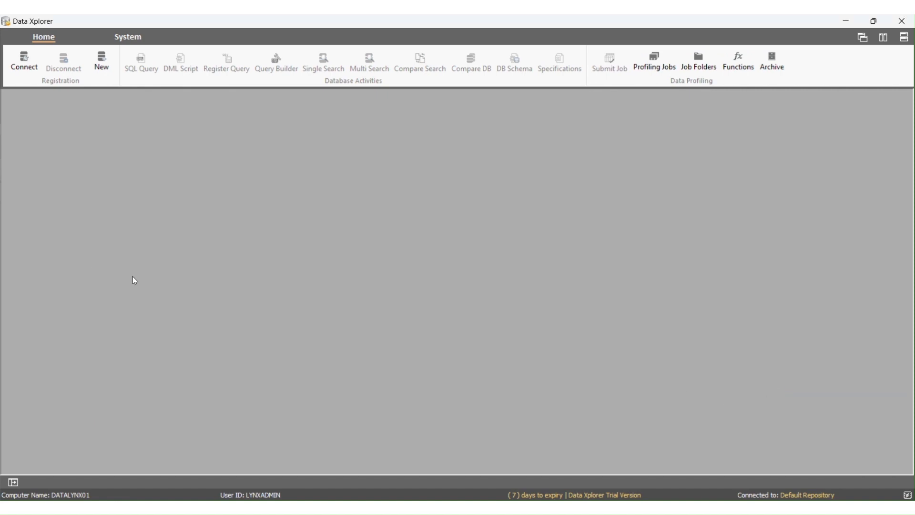
left_click(134, 41)
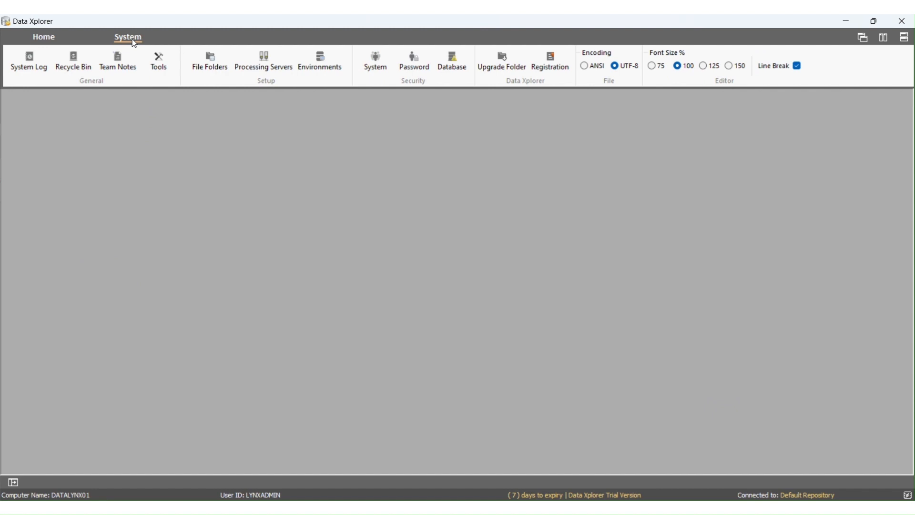
Open the DMS Security System and browse its Users, Security Caveats, Security Domains and Security Log lists.
left_click(372, 69)
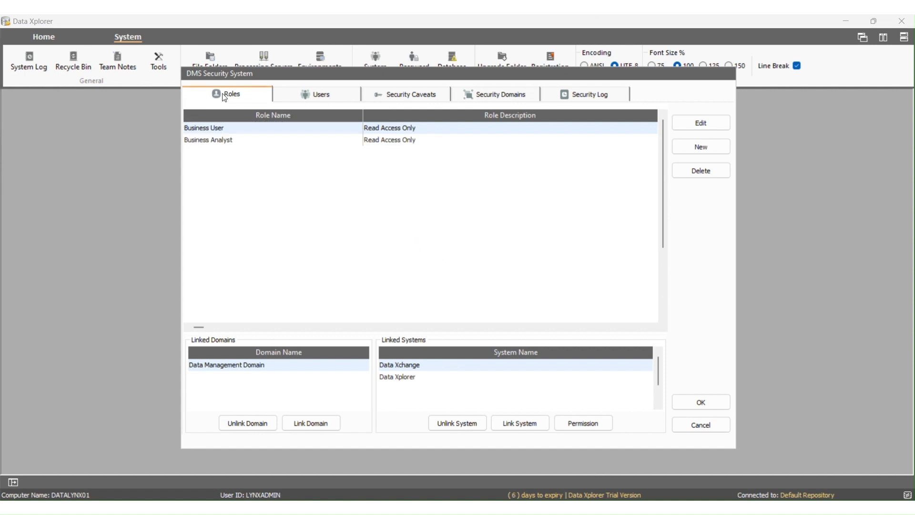
left_click(296, 97)
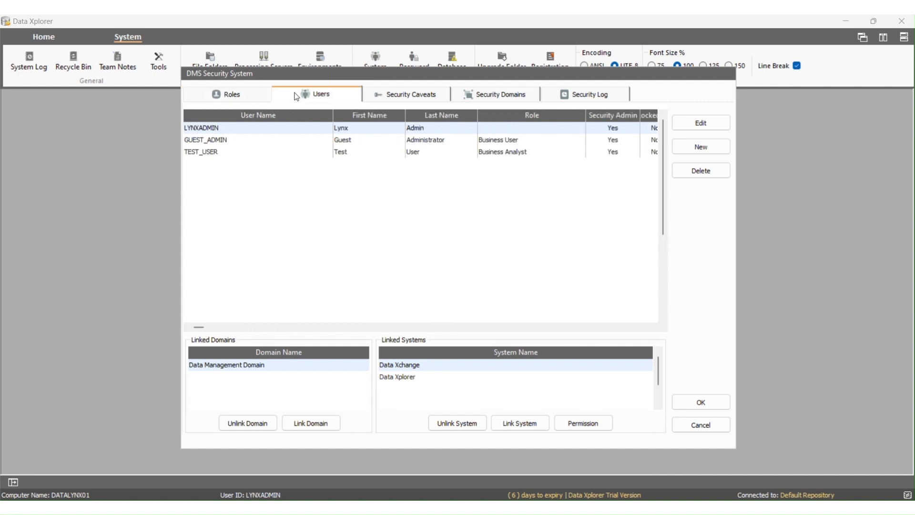
left_click(381, 95)
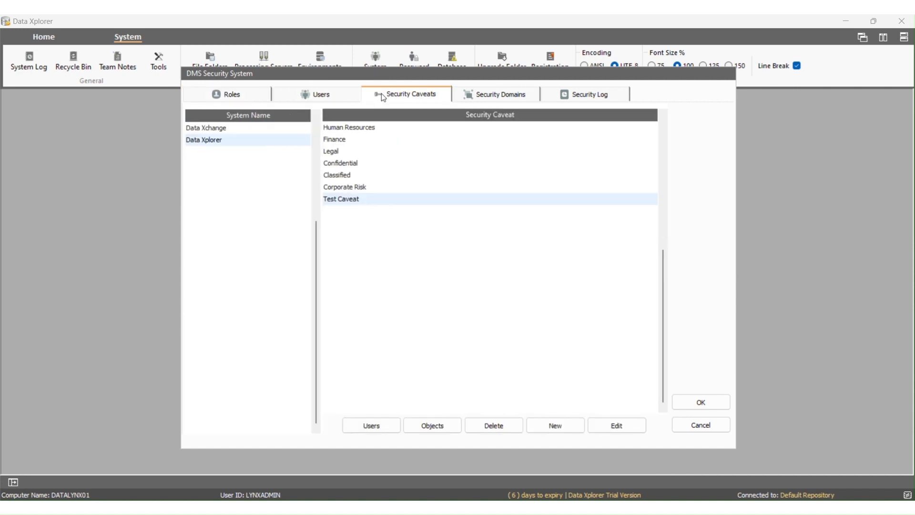
left_click(470, 94)
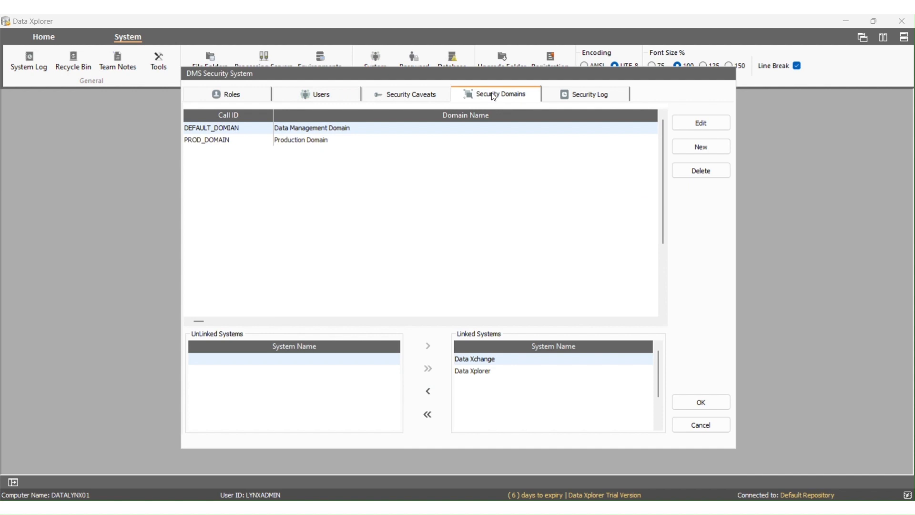
left_click(576, 98)
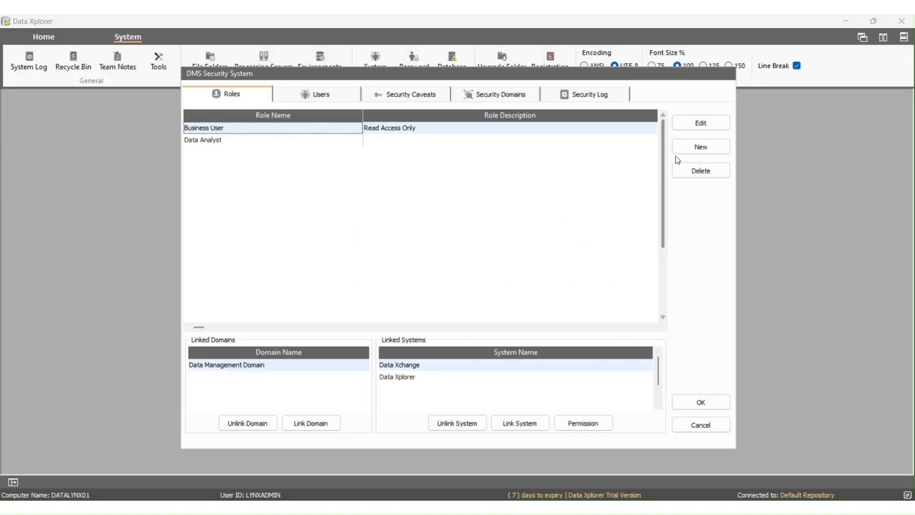
Create a role named 'Management' with the description 'Read Access Only'.
left_click(679, 152)
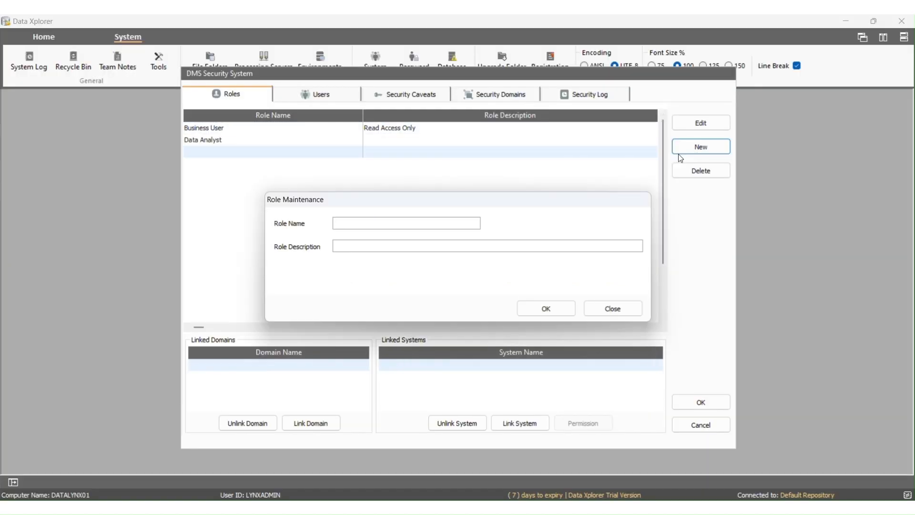
type("Management")
key("Tab")
type("Read Acces")
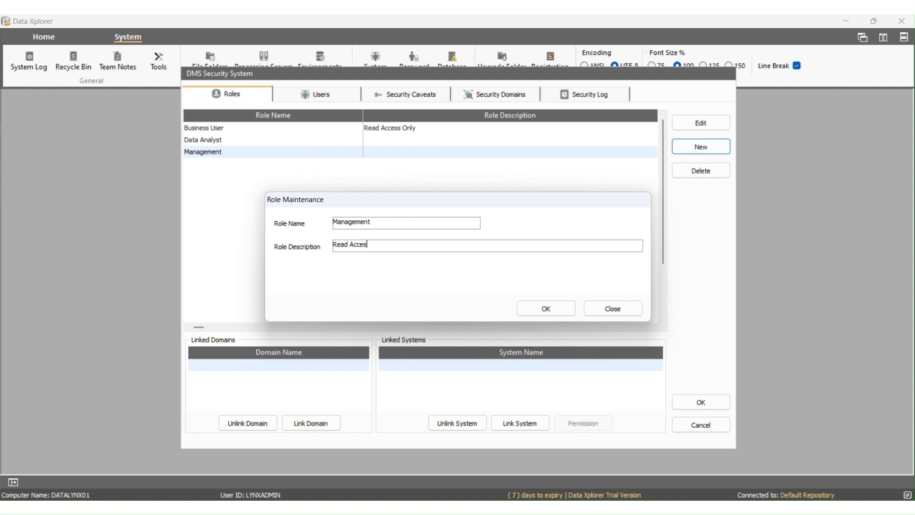
type("s Only")
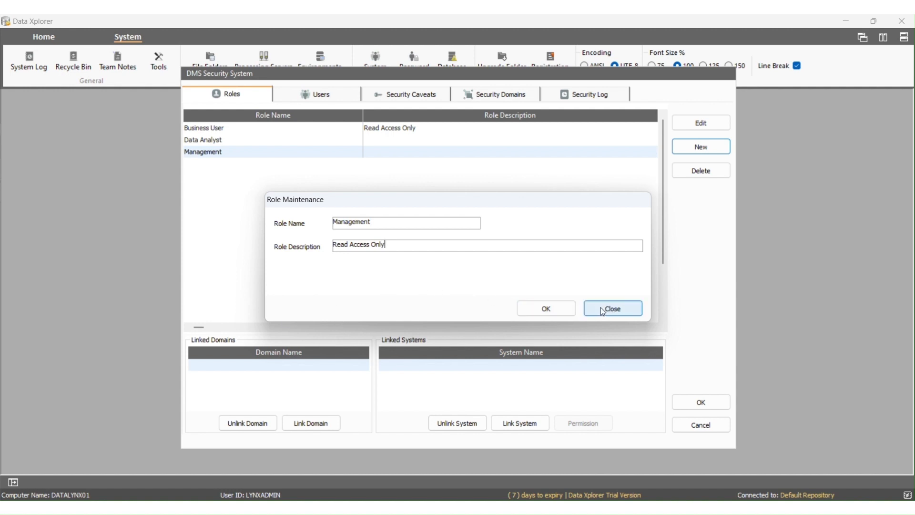
left_click(571, 315)
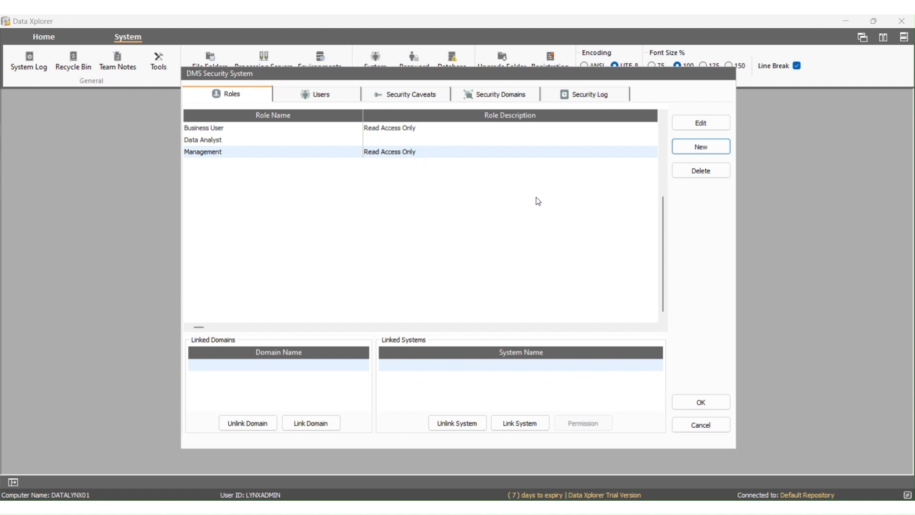
Rename the Management role to 'Business Analyst'.
left_click(685, 128)
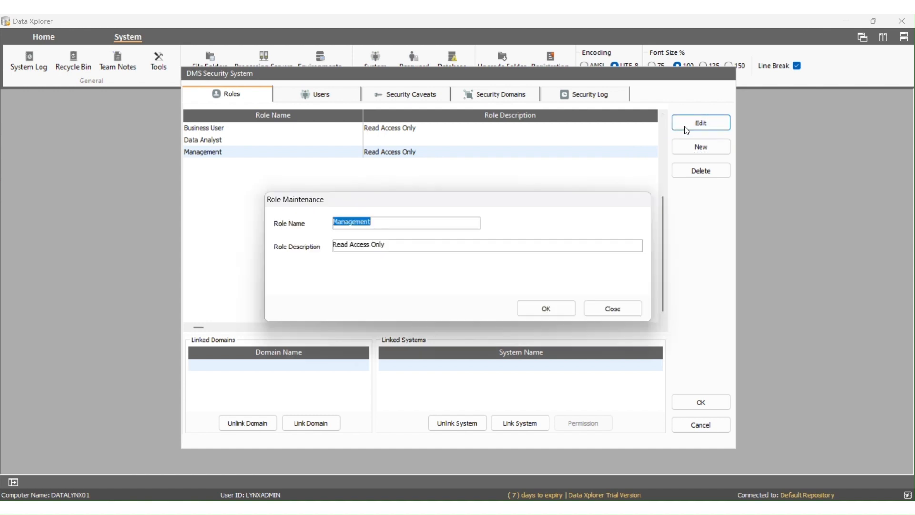
left_click(412, 221)
left_click_drag(413, 221, 319, 228)
type("Business Analyst")
left_click(534, 314)
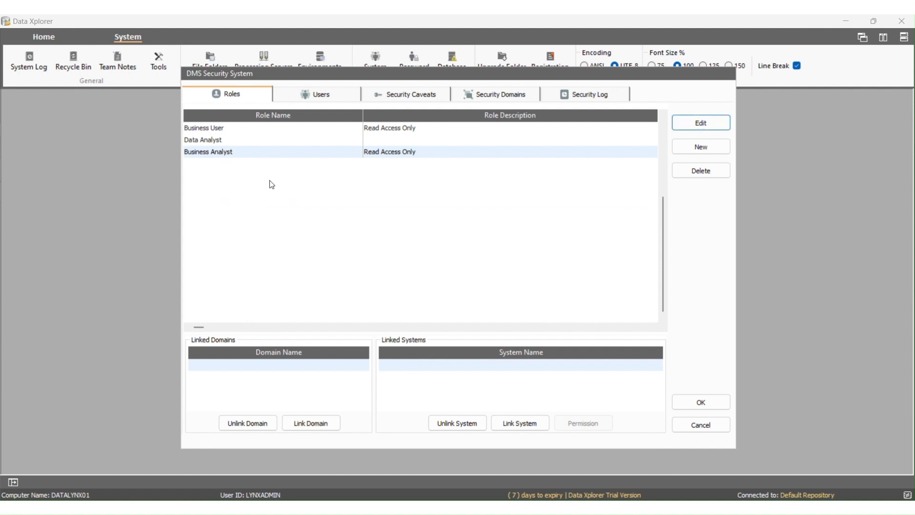
Delete the Data Analyst role.
left_click(219, 143)
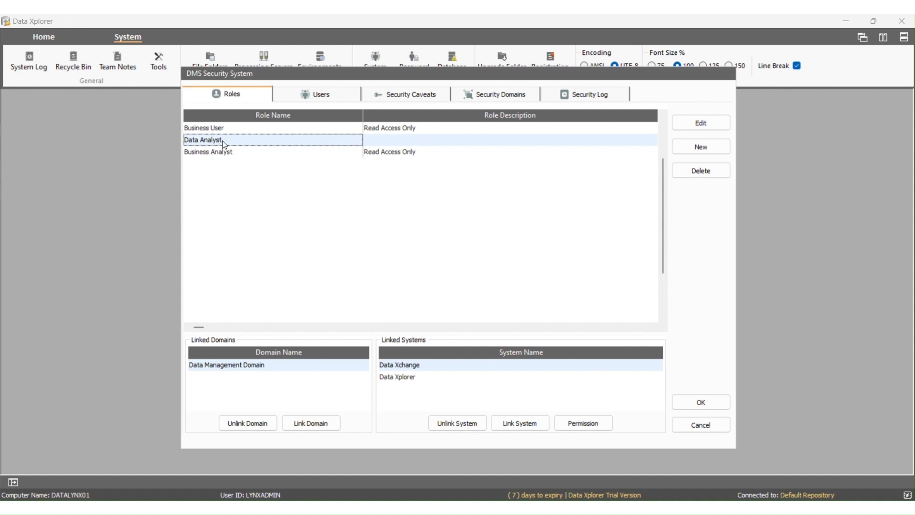
left_click(695, 177)
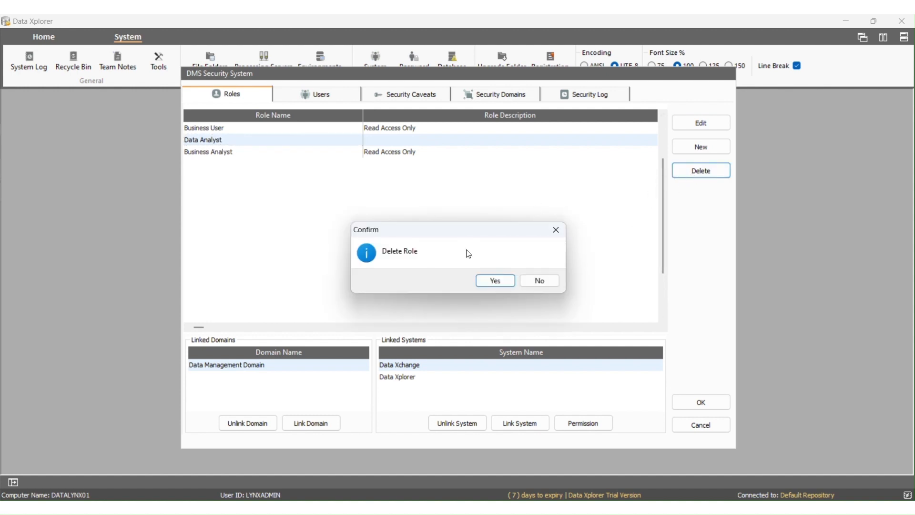
left_click(495, 281)
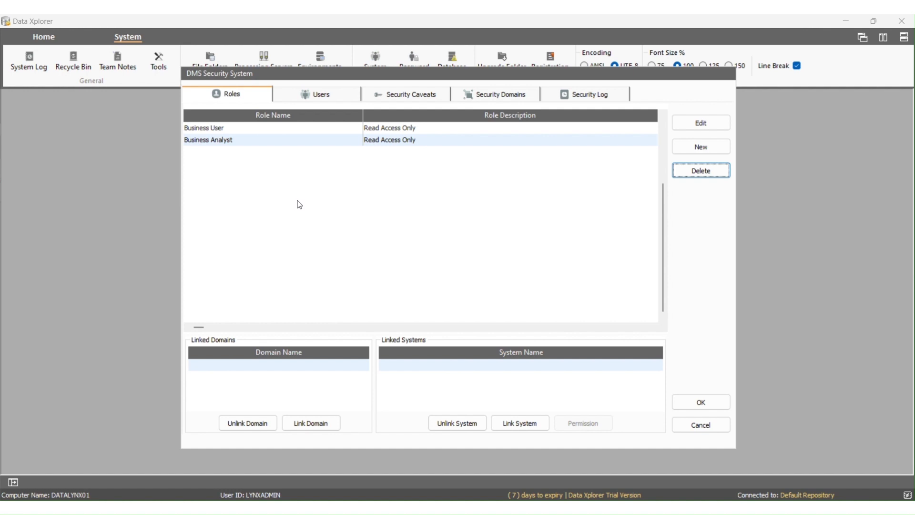
key("alt")
left_click(311, 423)
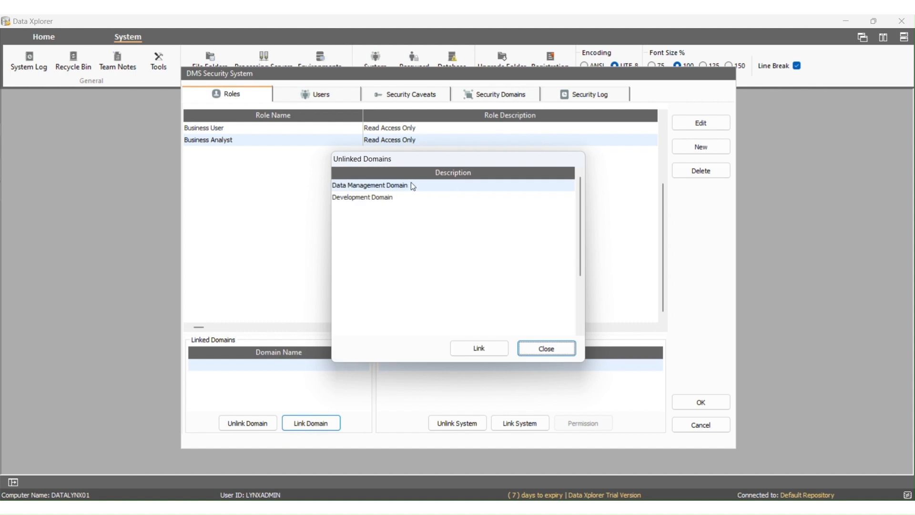
Link the Data Management and Development domains to the Business Analyst role.
left_click(398, 198)
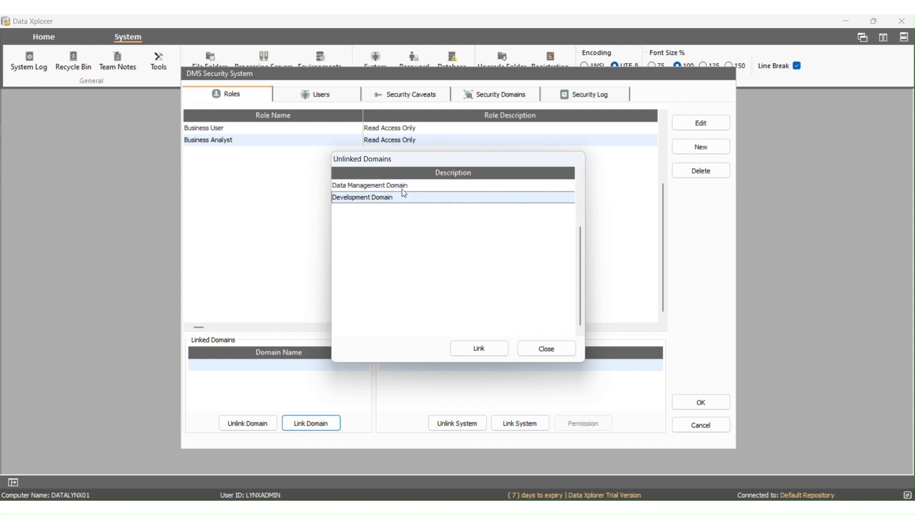
left_click(472, 348)
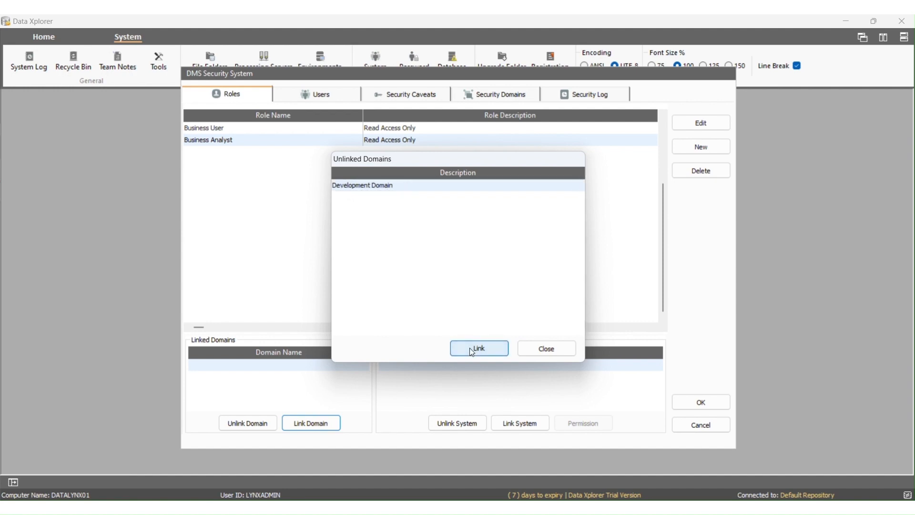
left_click(494, 348)
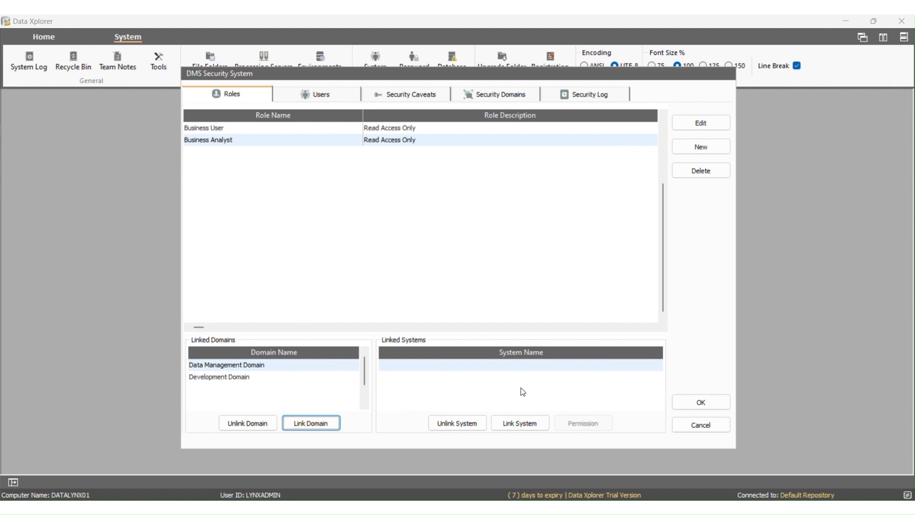
Link the Data Xchange and Data Xplorer systems to the Business Analyst role.
left_click(527, 419)
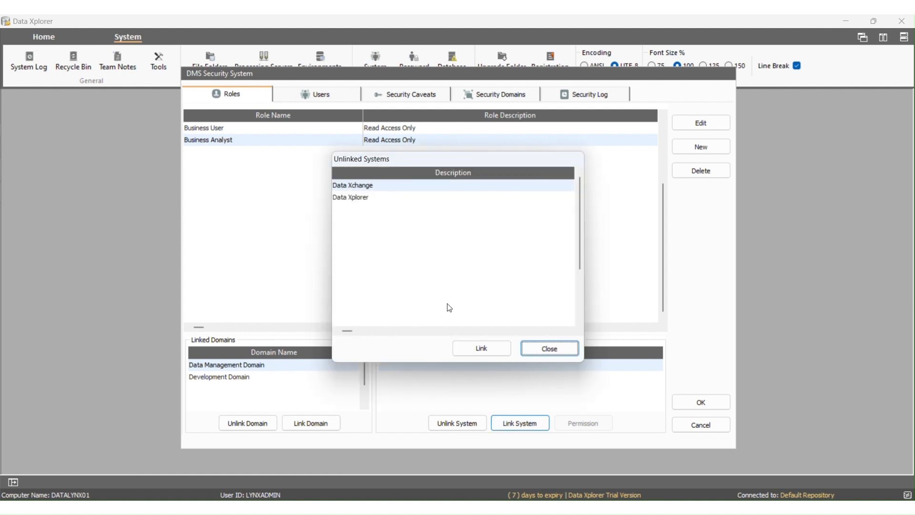
left_click(475, 348)
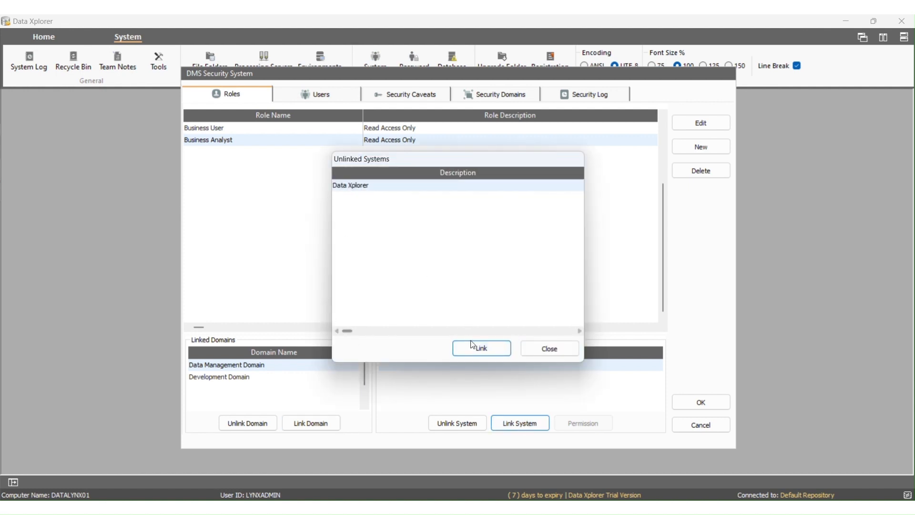
left_click(472, 343)
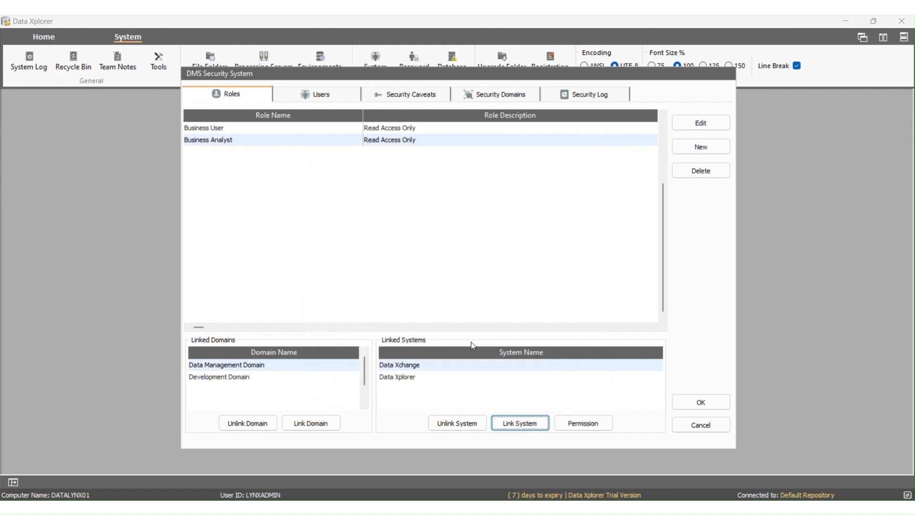
left_click(414, 376)
left_click(412, 367)
left_click(413, 374)
left_click(410, 365)
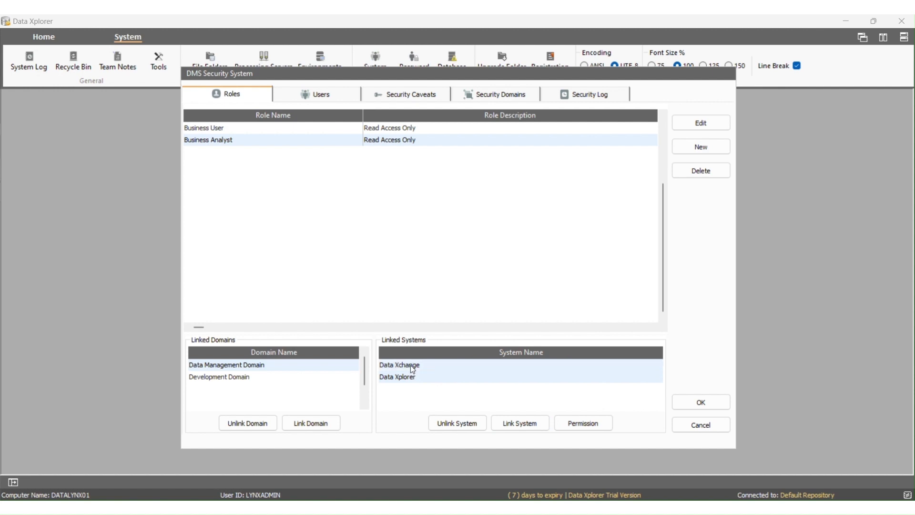
left_click(408, 365)
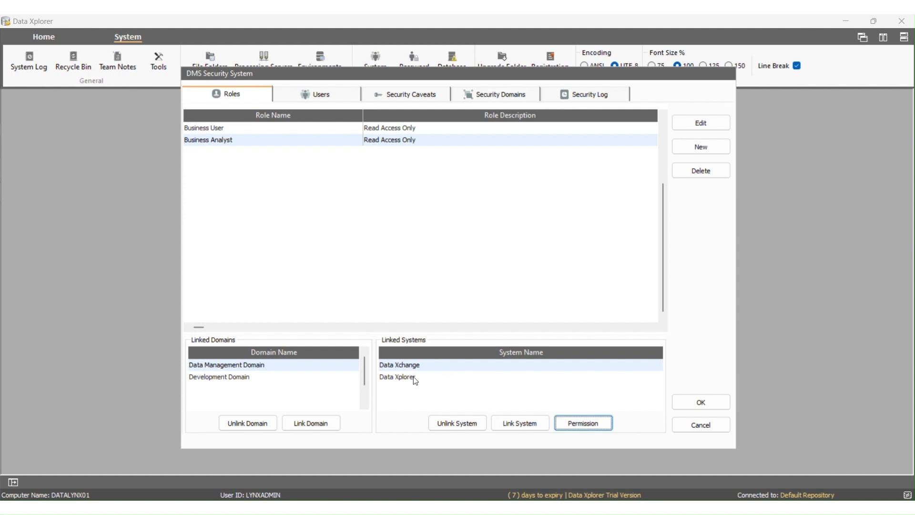
left_click(414, 377)
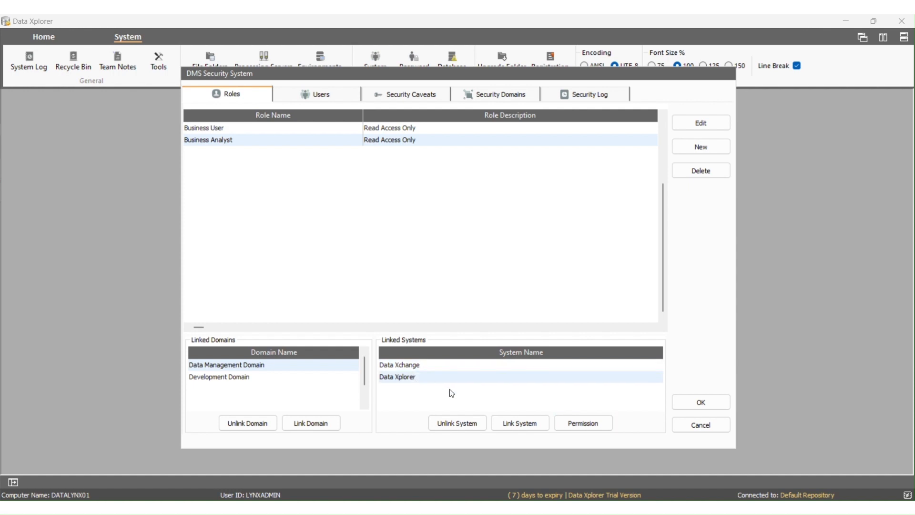
Grant the role Highest/Create and Highest/Submit template permissions.
left_click(593, 423)
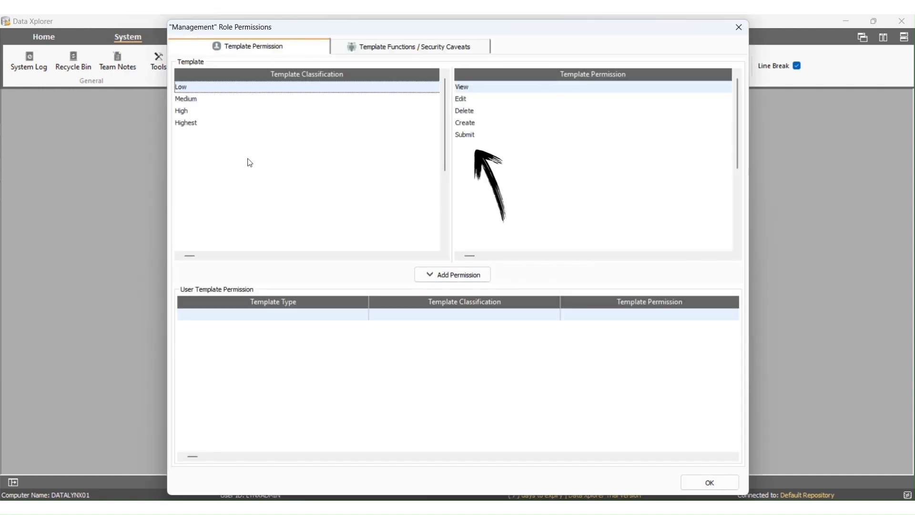
left_click(220, 123)
left_click(483, 124)
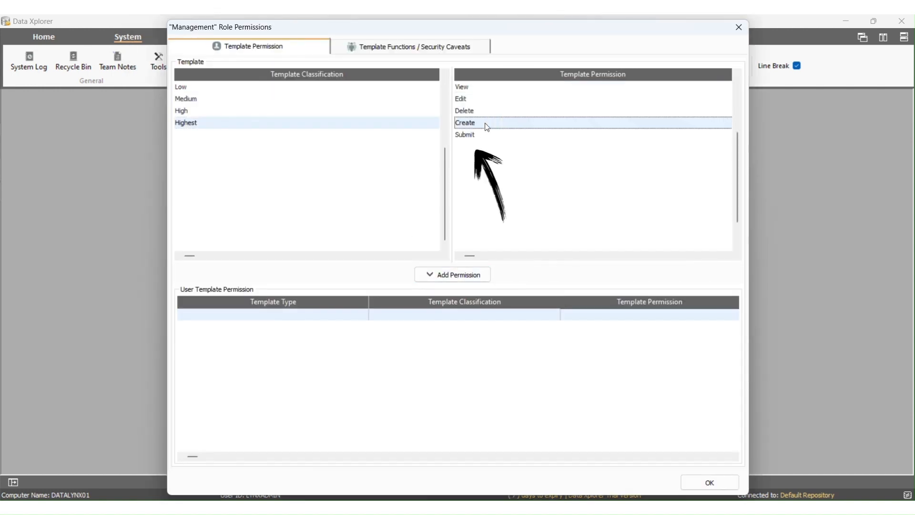
left_click(455, 275)
left_click(466, 137)
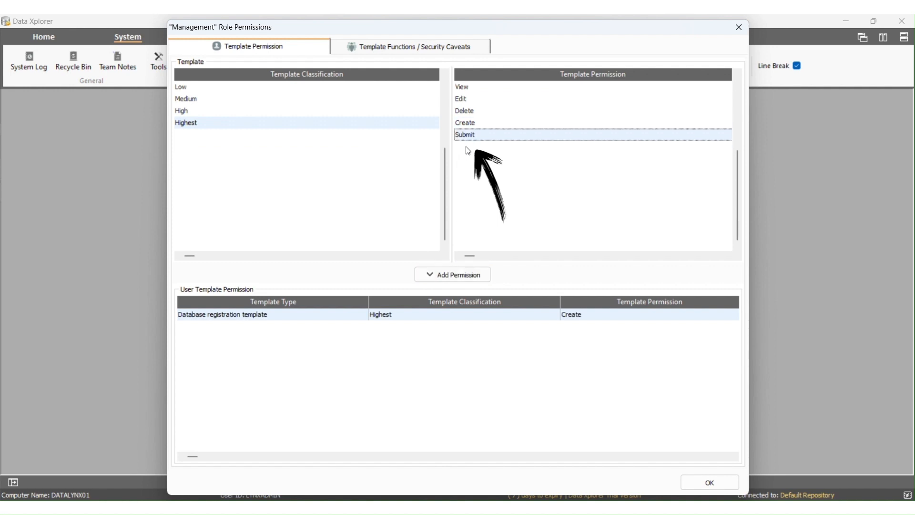
left_click(474, 273)
Add functions such as System Configuration, SQL Functions and System Folders, plus the Finance caveat, and save.
left_click(351, 48)
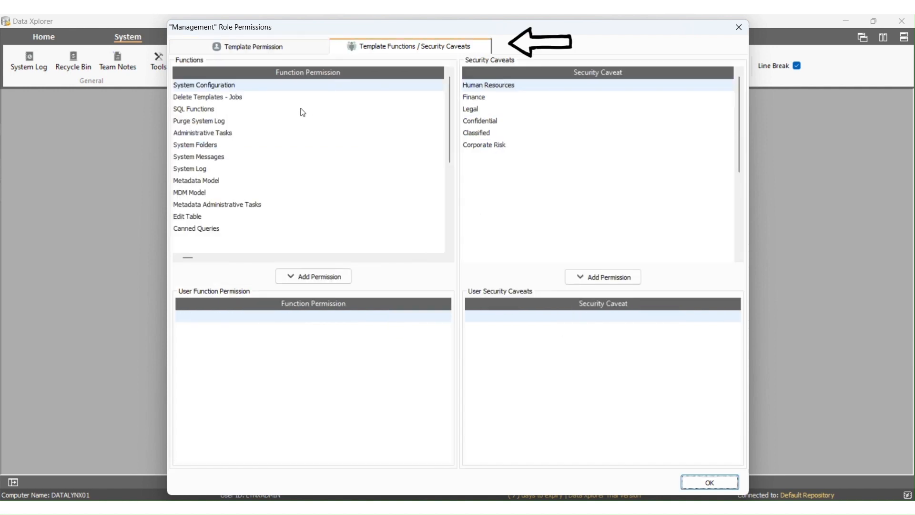
left_click(319, 280)
left_click(320, 280)
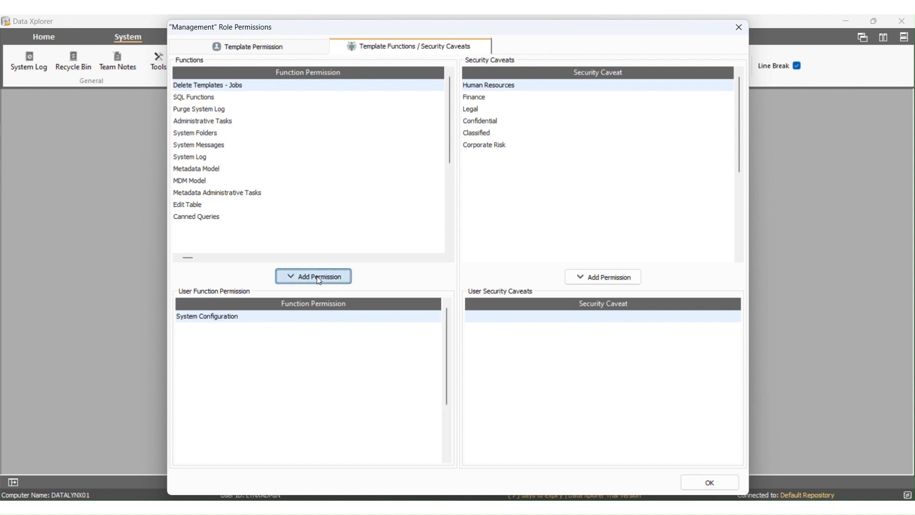
left_click(319, 280)
left_click(319, 281)
left_click(320, 280)
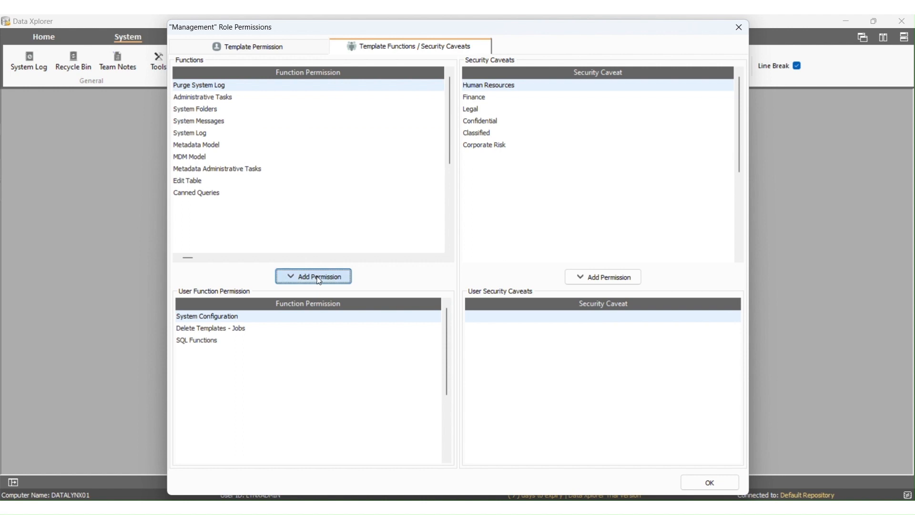
left_click(319, 280)
left_click(319, 280)
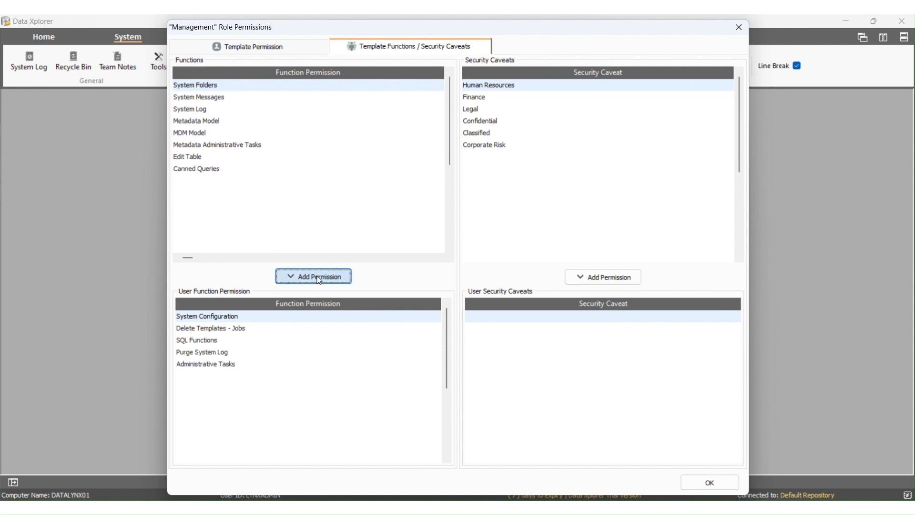
left_click(319, 280)
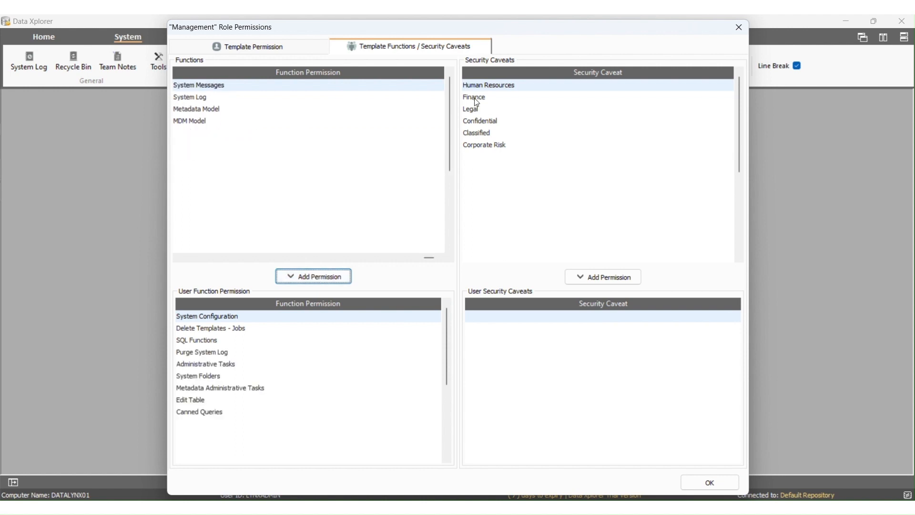
left_click(477, 98)
left_click(599, 277)
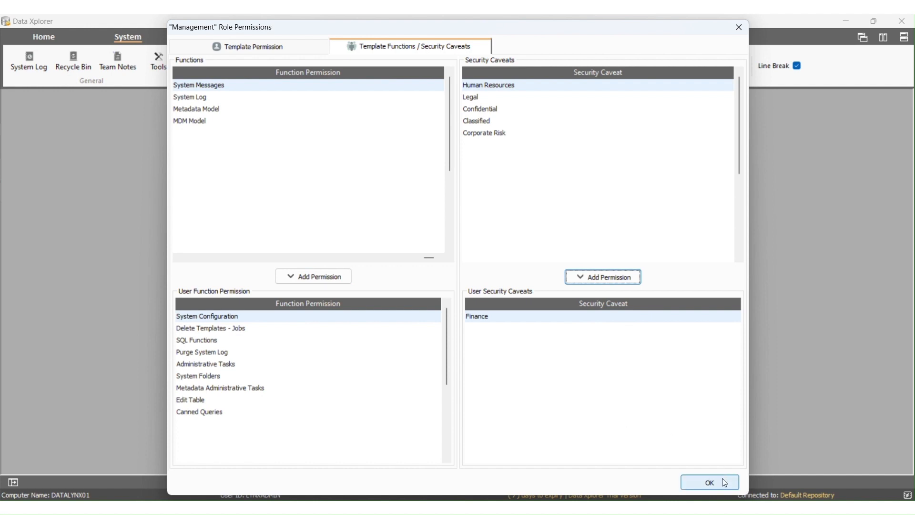
left_click(710, 482)
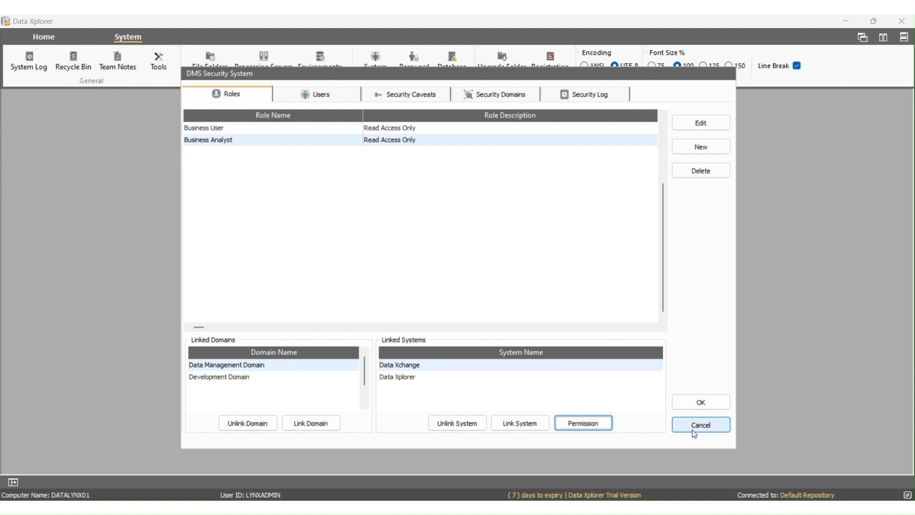
Save and close the security settings, then reopen them on the Users list.
left_click(684, 405)
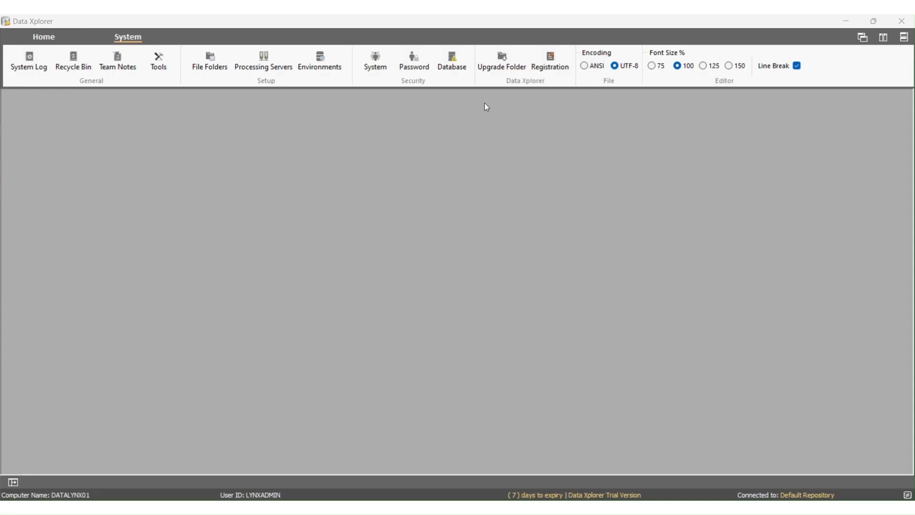
left_click(381, 72)
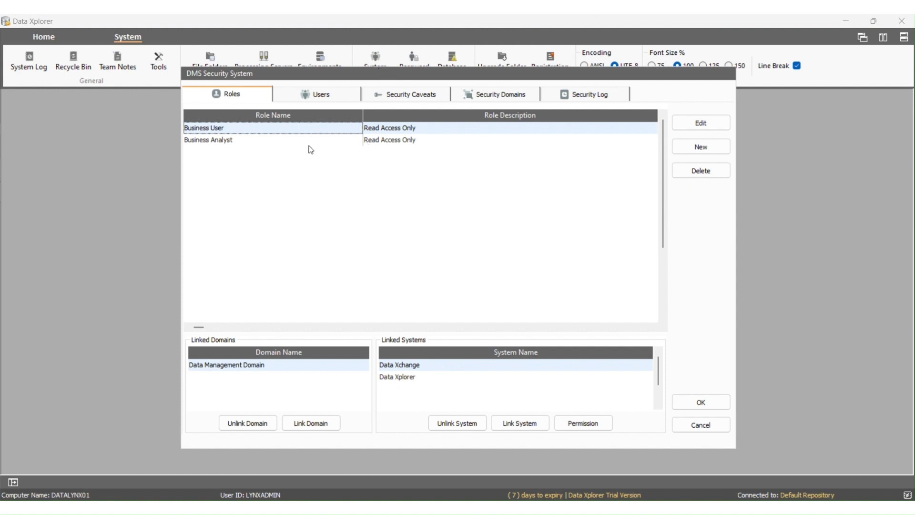
left_click(310, 98)
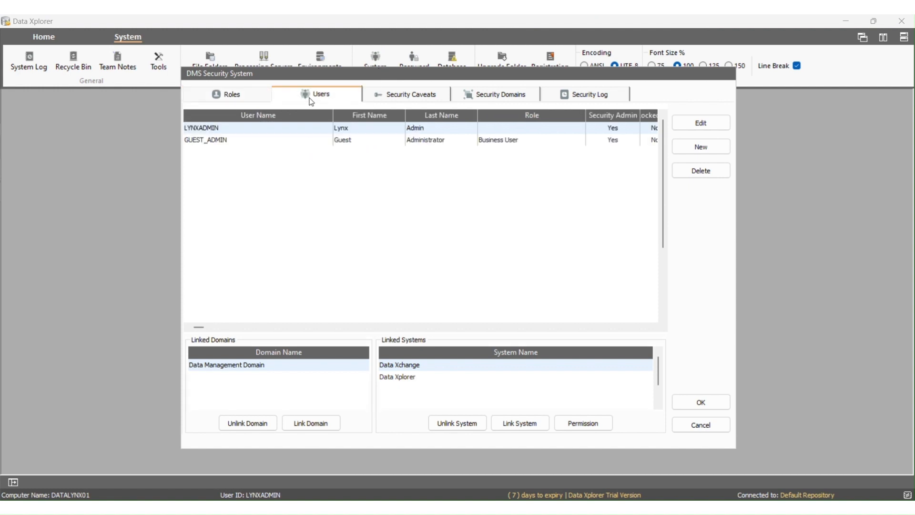
left_click(322, 173)
Start a new test user with logon, password, first and last name, title 'Business Analyst' and e-mail.
left_click(685, 152)
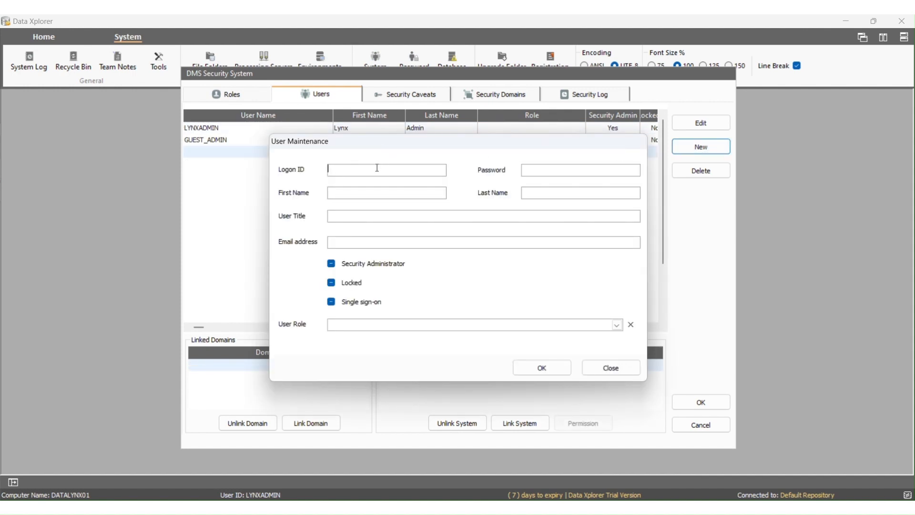
type("TEST_USER")
left_click(559, 170)
type("***********")
left_click(386, 192)
type("Test")
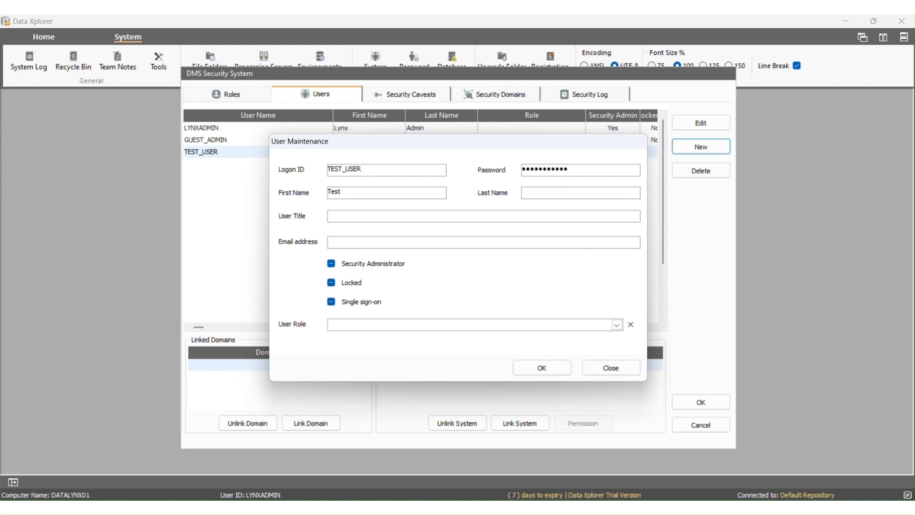
left_click(576, 190)
type("User")
left_click(395, 219)
type("Business")
type("Analyst")
left_click(395, 242)
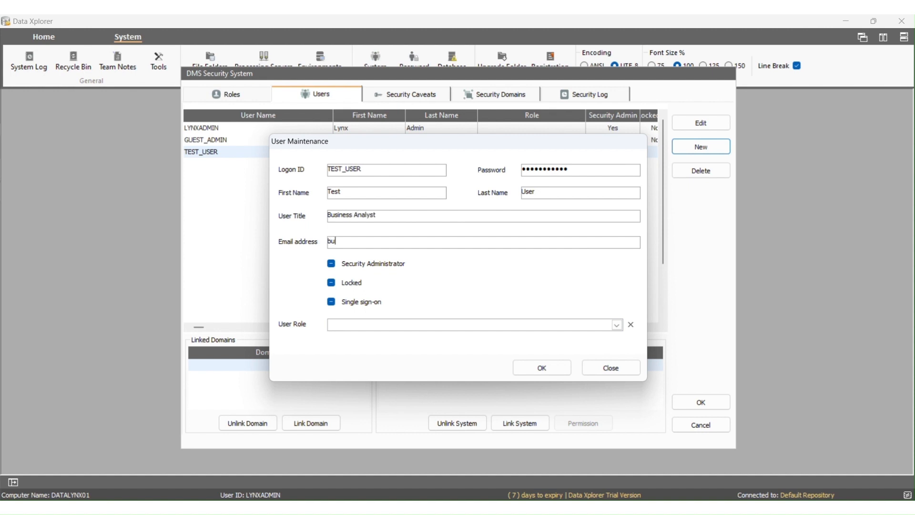
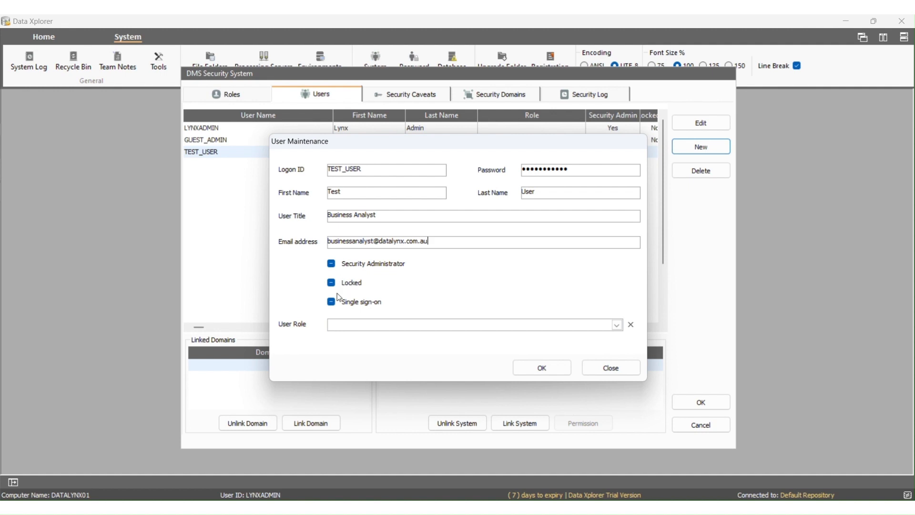
Make the user a security administrator, unlocked, without single sign-on, with the Business Analyst role, and save.
left_click(332, 264)
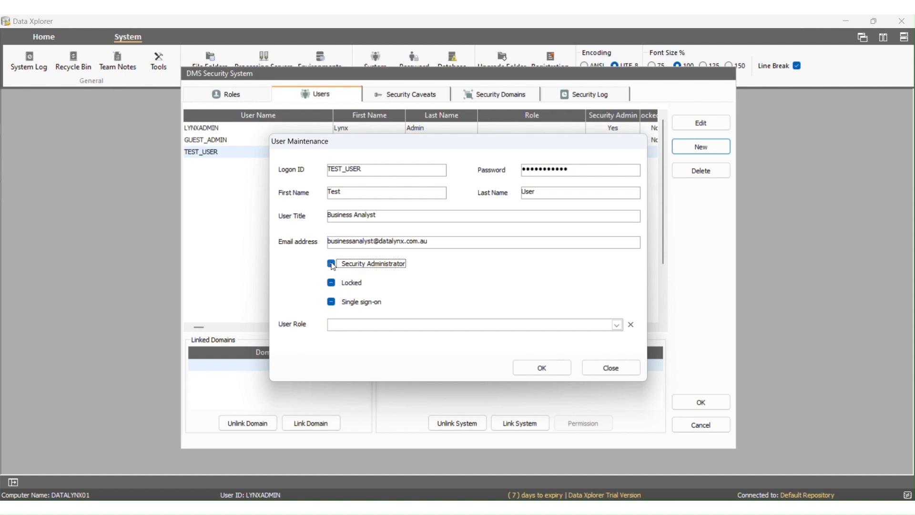
left_click(332, 265)
left_click(331, 282)
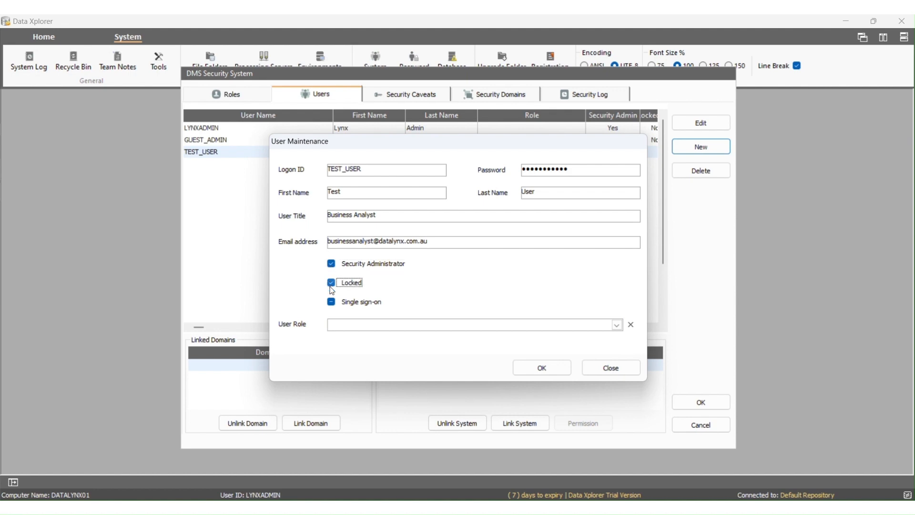
left_click(331, 302)
left_click(333, 283)
left_click(332, 303)
left_click(332, 303)
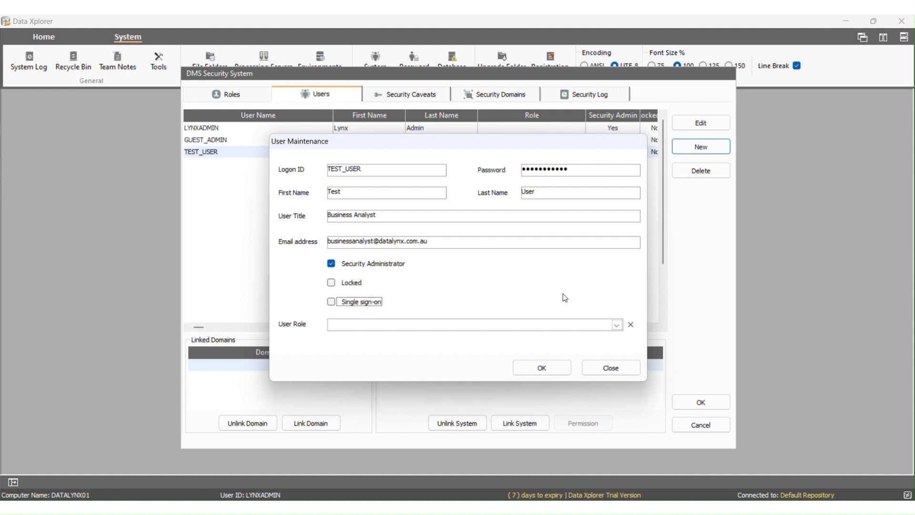
left_click(619, 326)
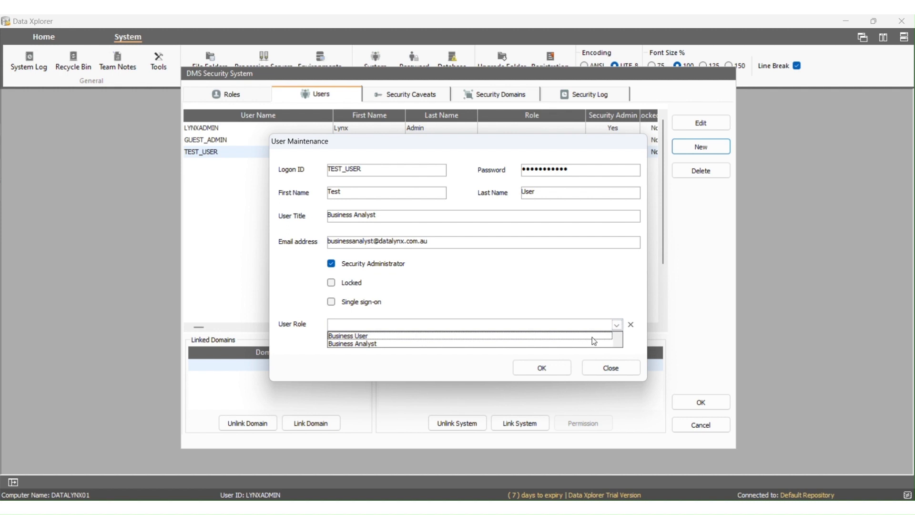
left_click(371, 343)
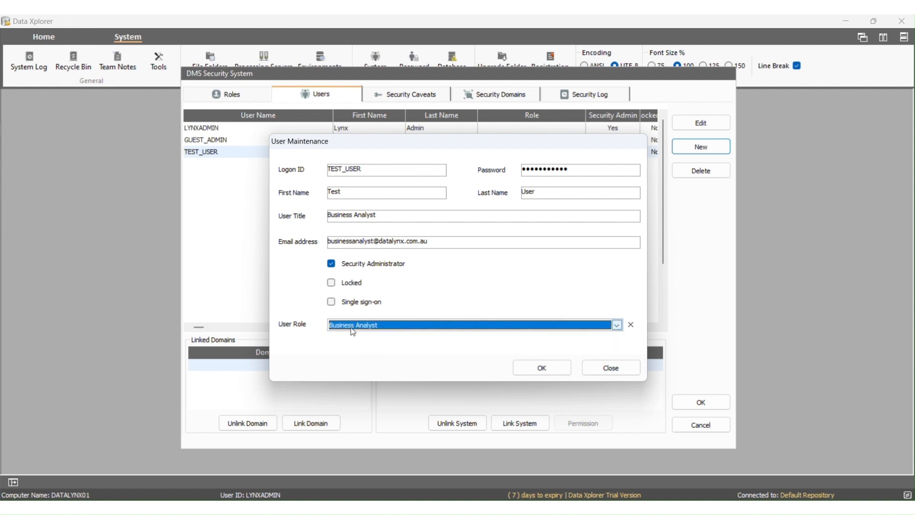
left_click(534, 368)
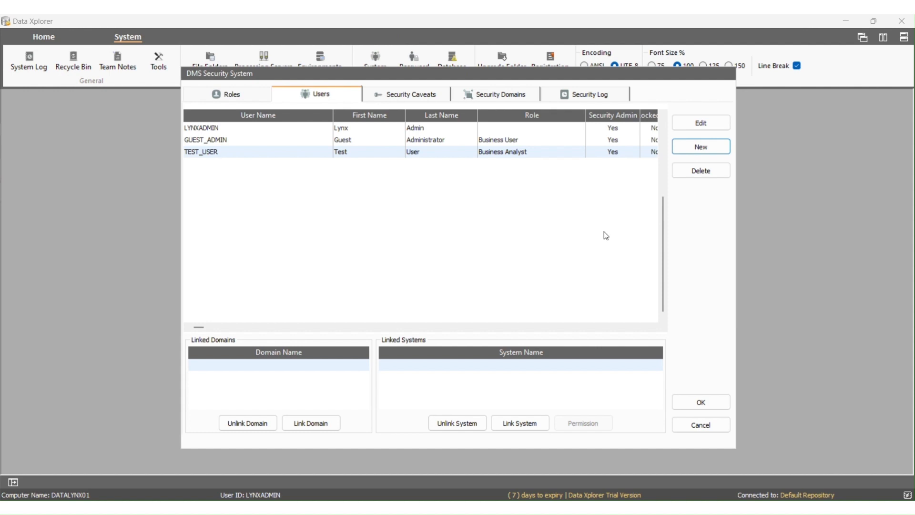
left_click(685, 125)
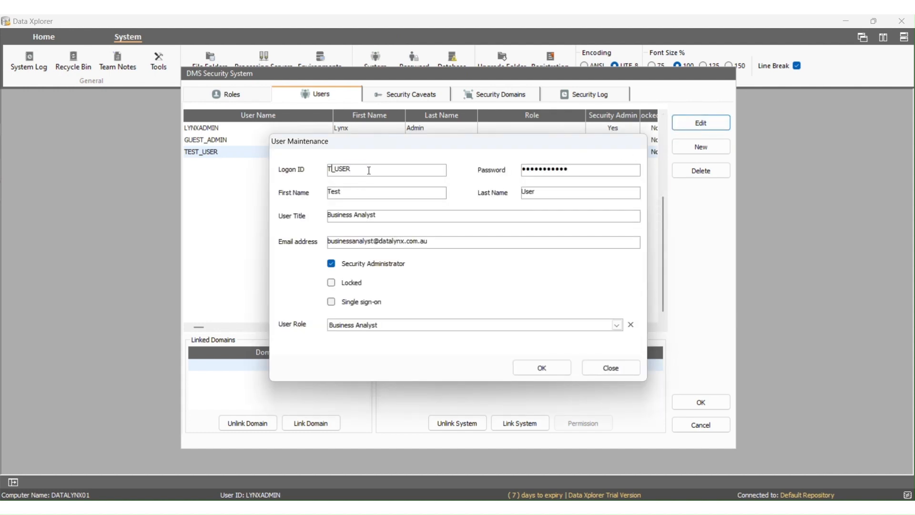
key("BackSpace")
type("DX")
left_click(631, 327)
left_click(619, 328)
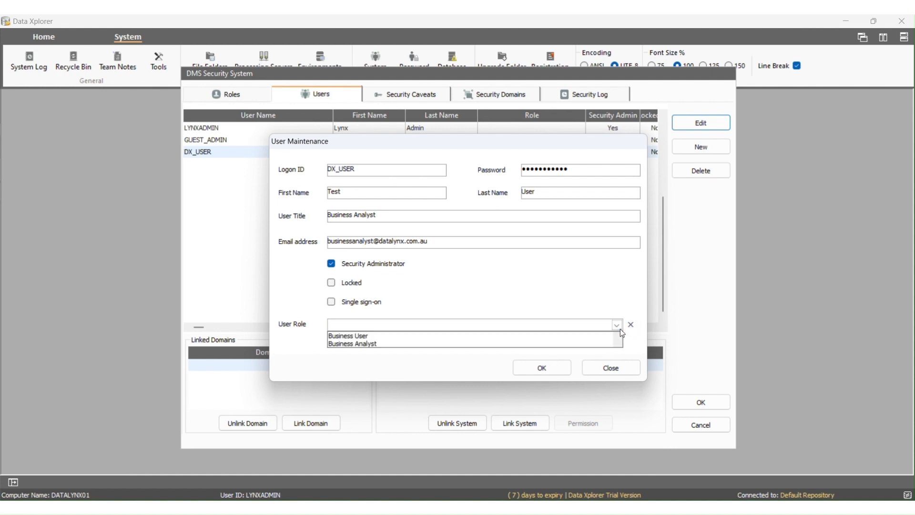
left_click(601, 336)
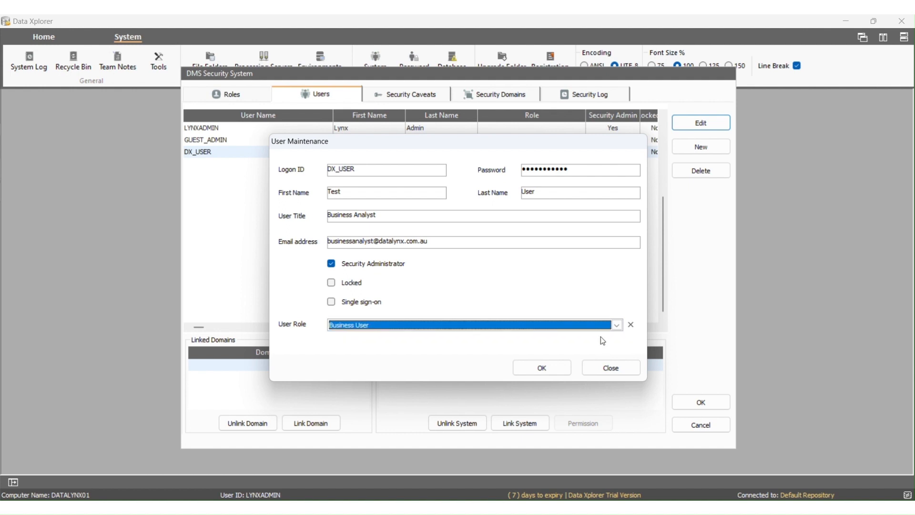
left_click(332, 302)
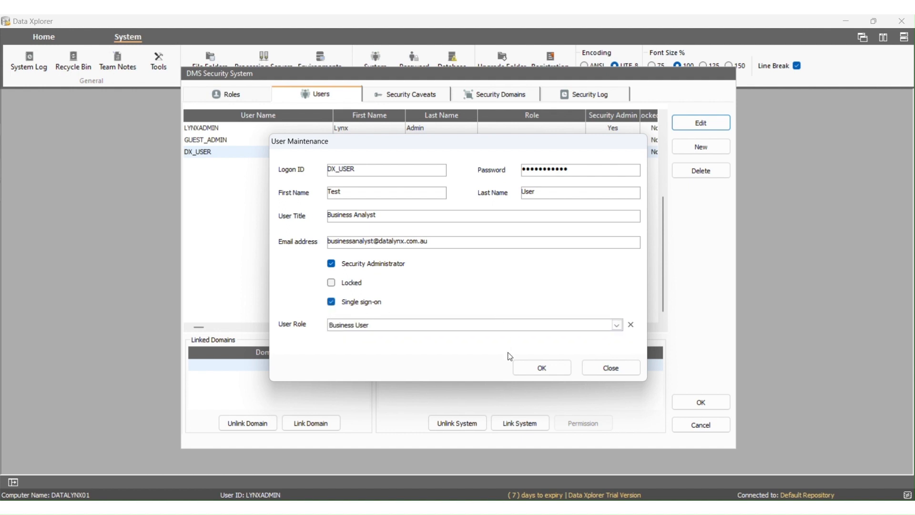
left_click(532, 370)
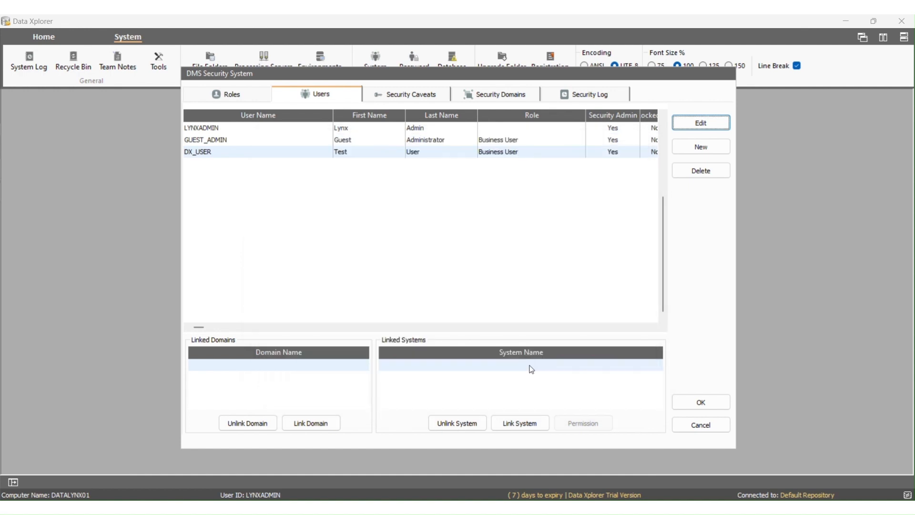
left_click(361, 154)
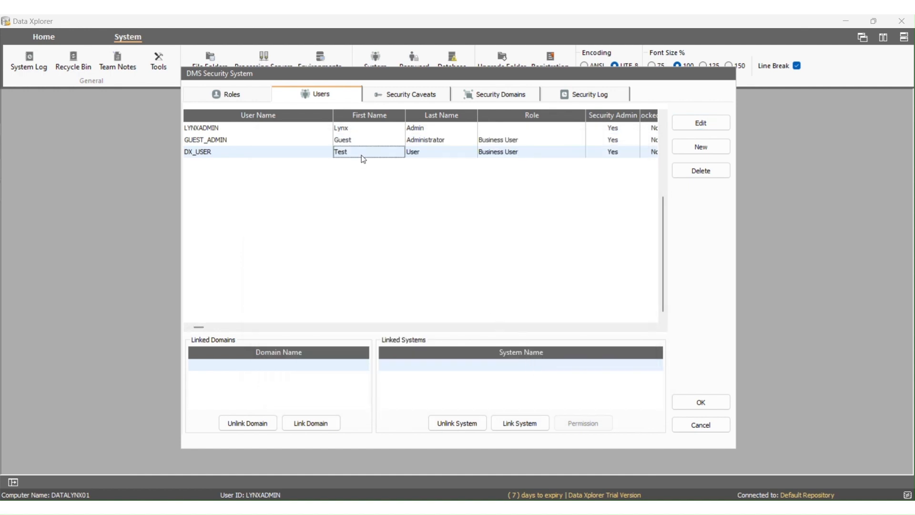
left_click(706, 175)
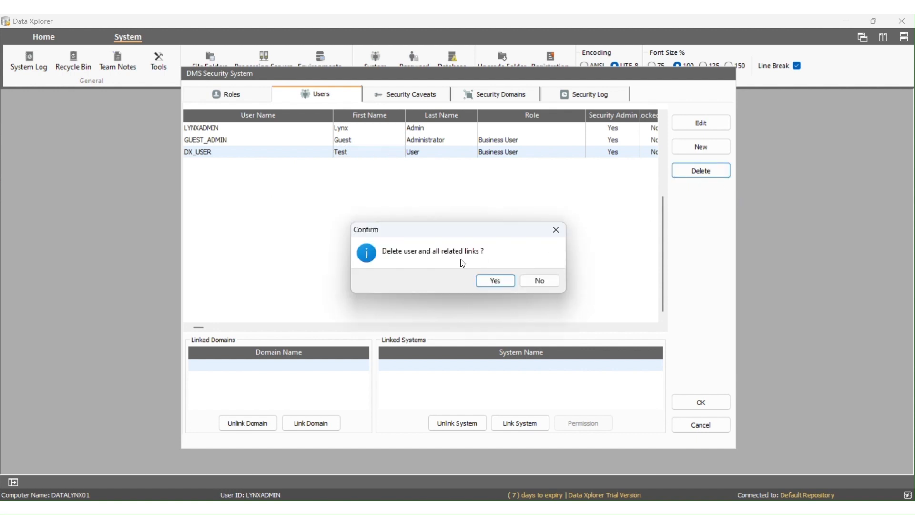
left_click(490, 280)
left_click(316, 152)
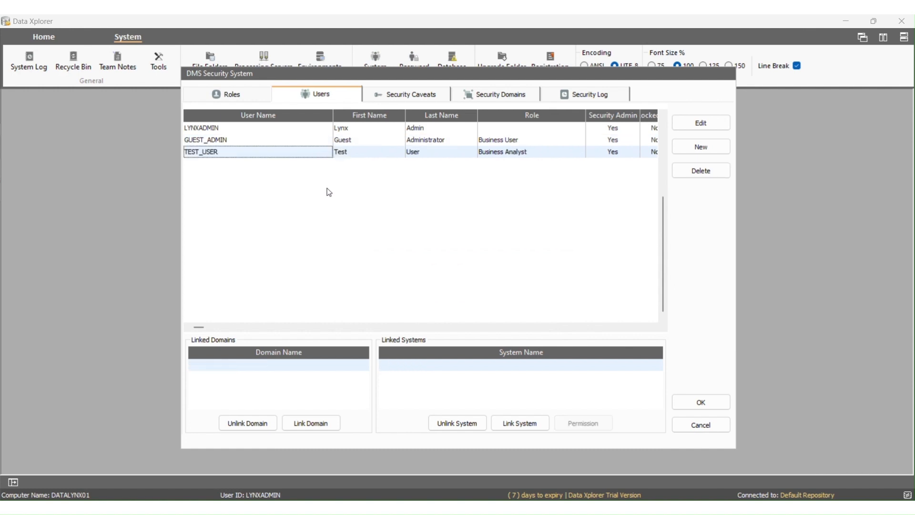
Link the Data Management Domain to the test user.
left_click(337, 424)
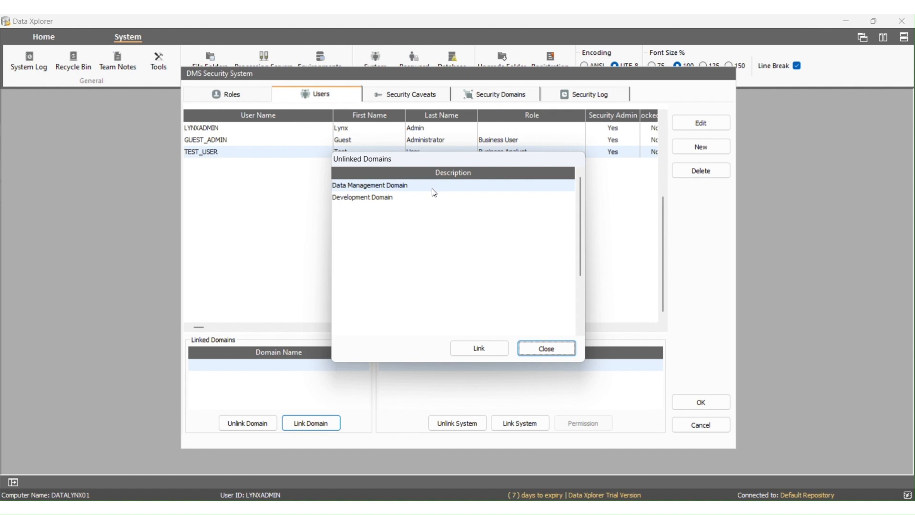
left_click(468, 346)
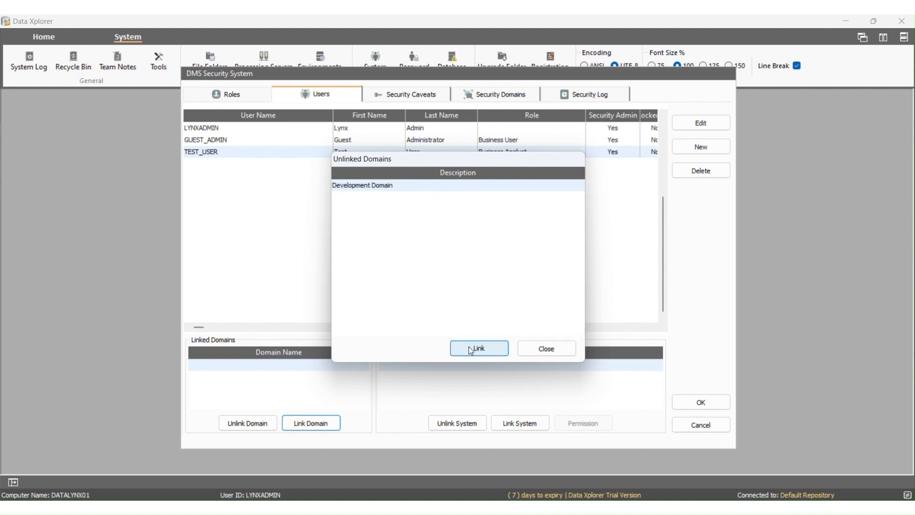
left_click(545, 350)
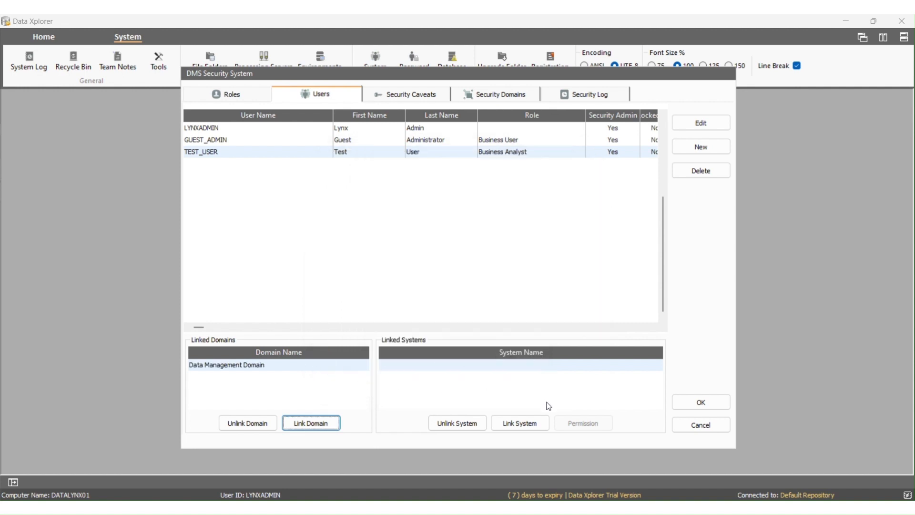
Link the Data Xplorer system to the test user and open its permissions.
left_click(528, 421)
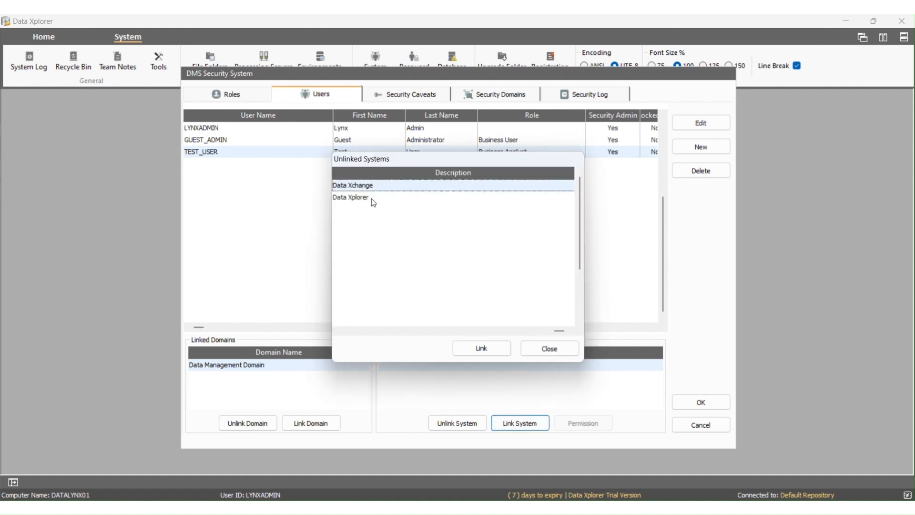
left_click(373, 197)
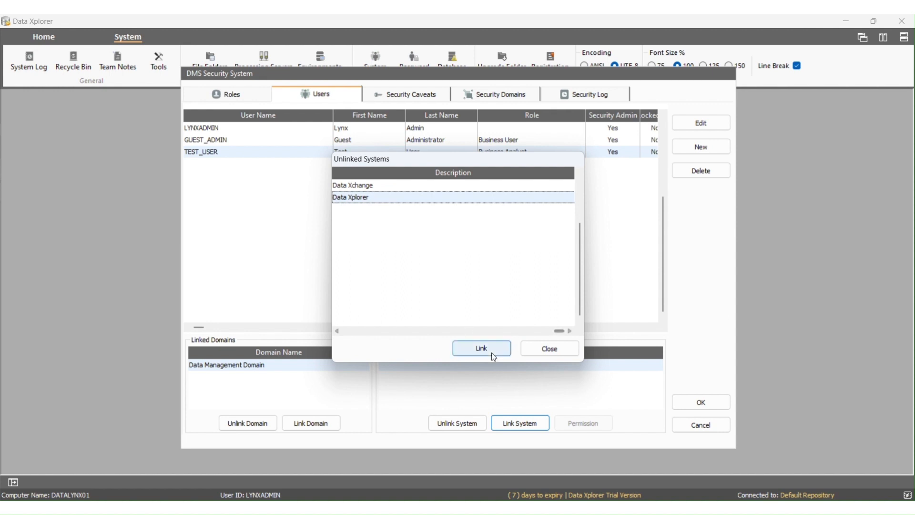
left_click(456, 348)
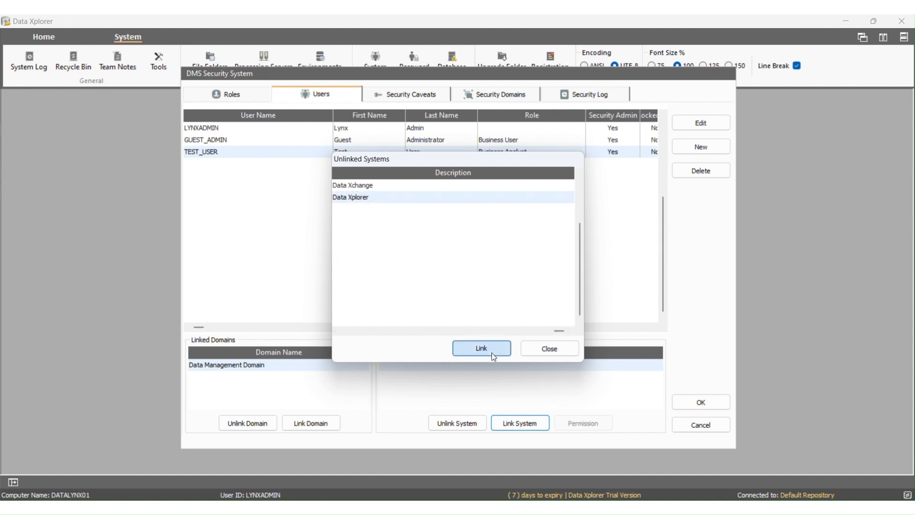
left_click(544, 353)
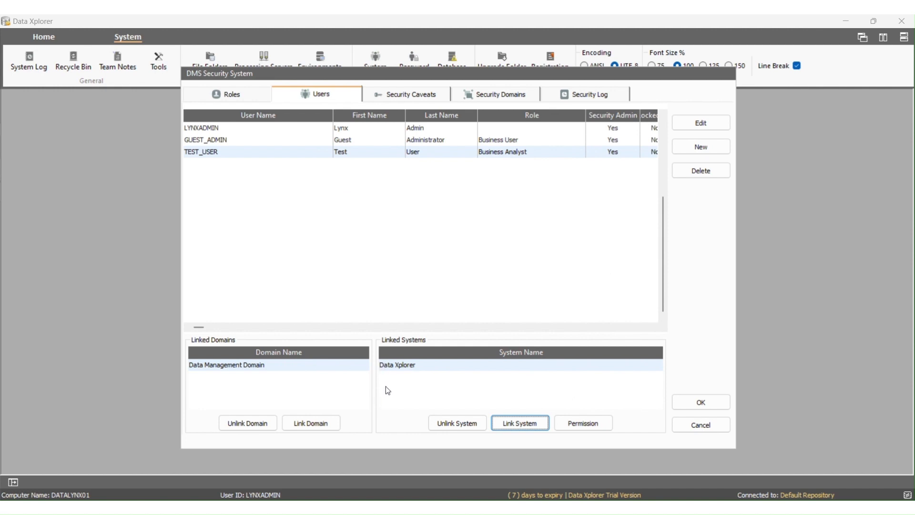
left_click(569, 424)
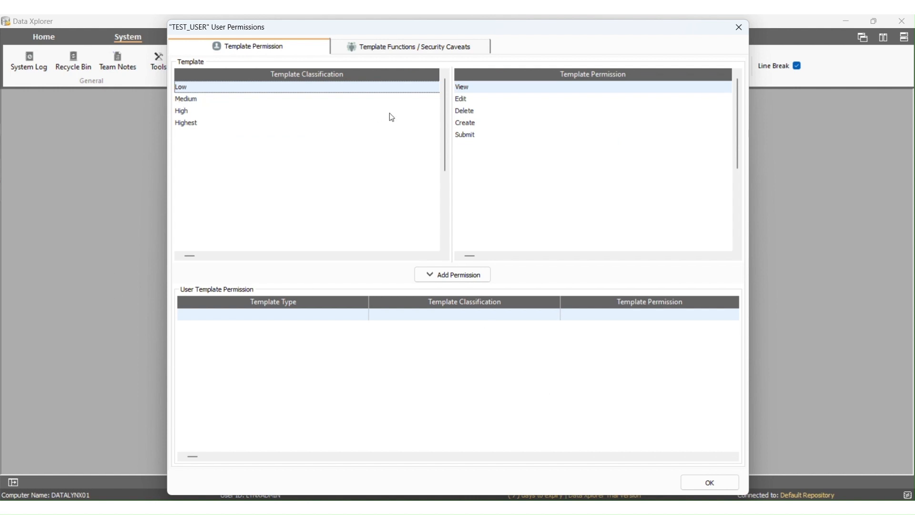
Grant the test user the High / View template permission.
left_click(292, 112)
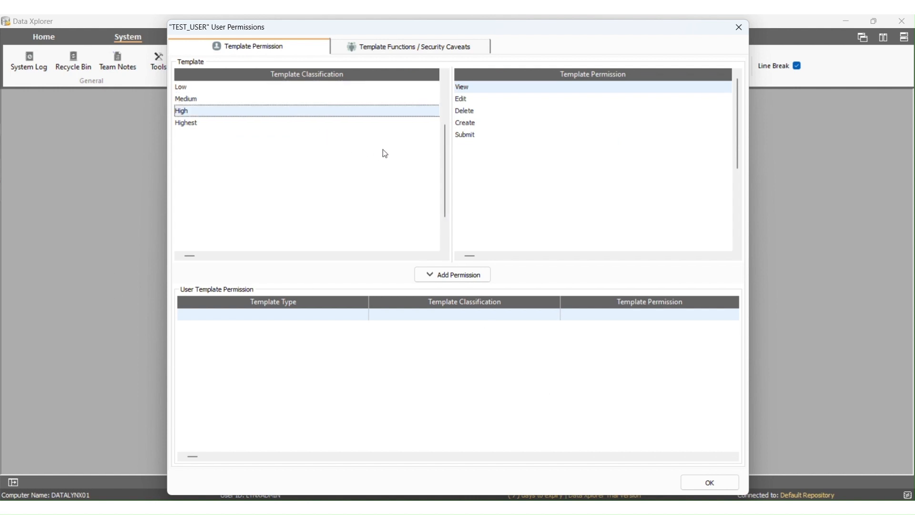
left_click(459, 88)
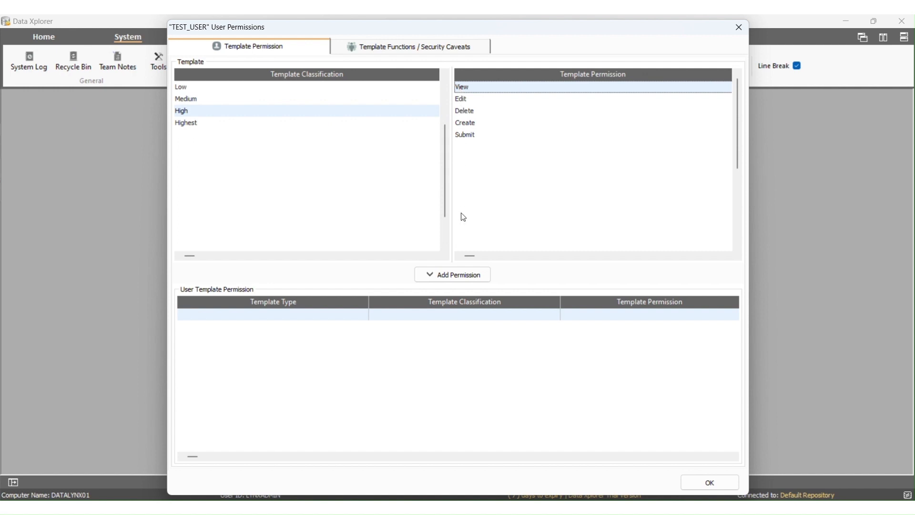
left_click(463, 273)
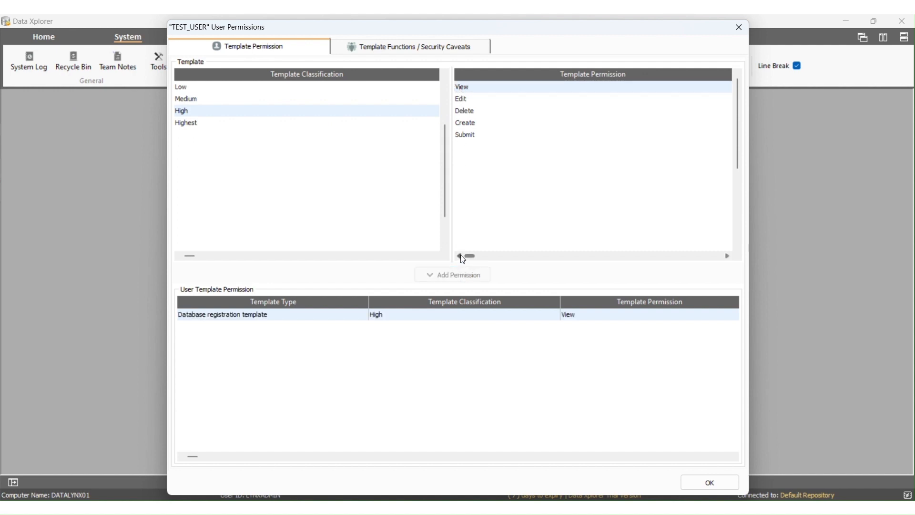
Add the System Folders and System Messages functions and the Finance caveat, then save.
left_click(357, 51)
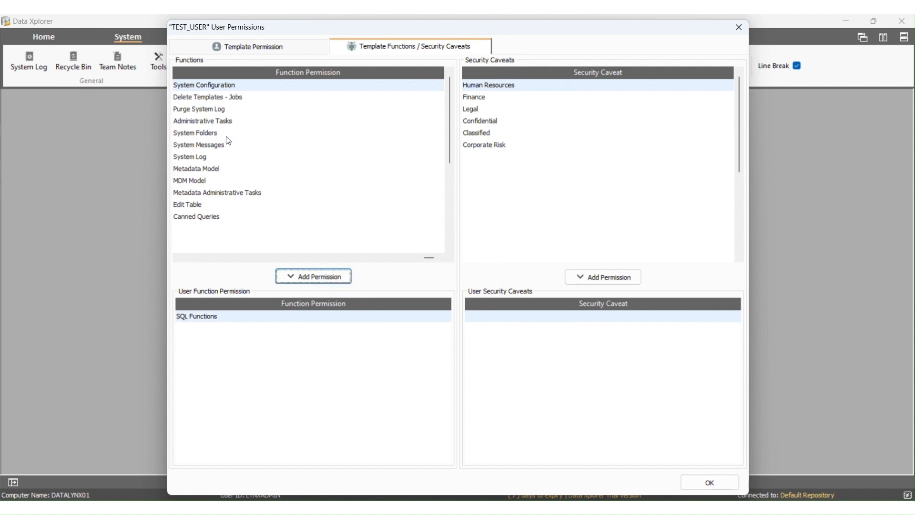
left_click(228, 135)
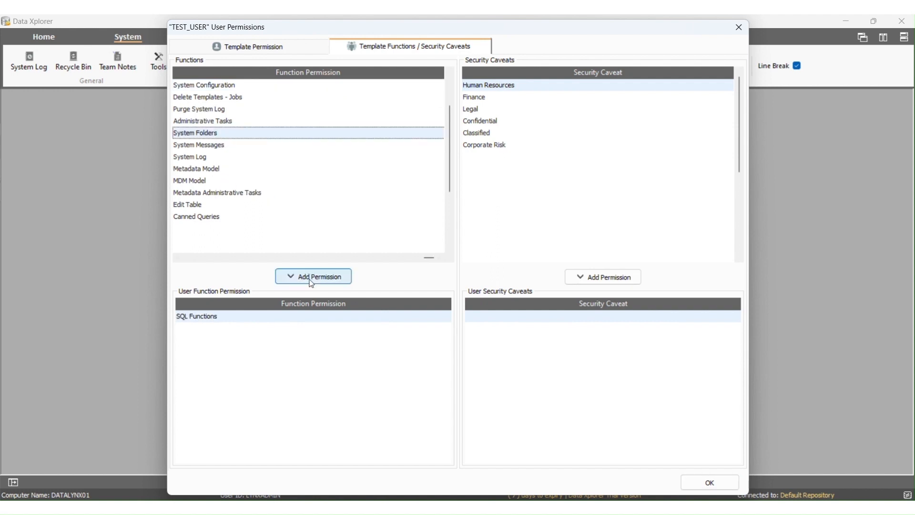
left_click(338, 279)
left_click(246, 134)
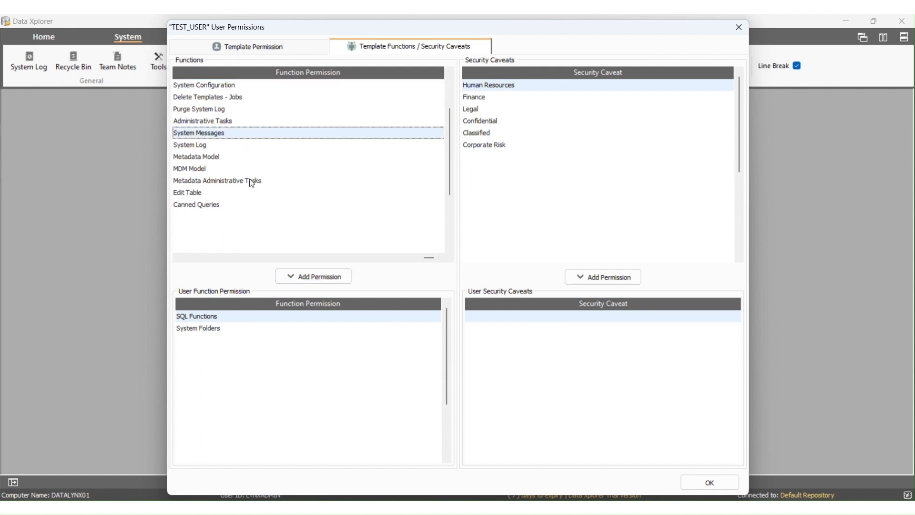
left_click(351, 279)
left_click(520, 97)
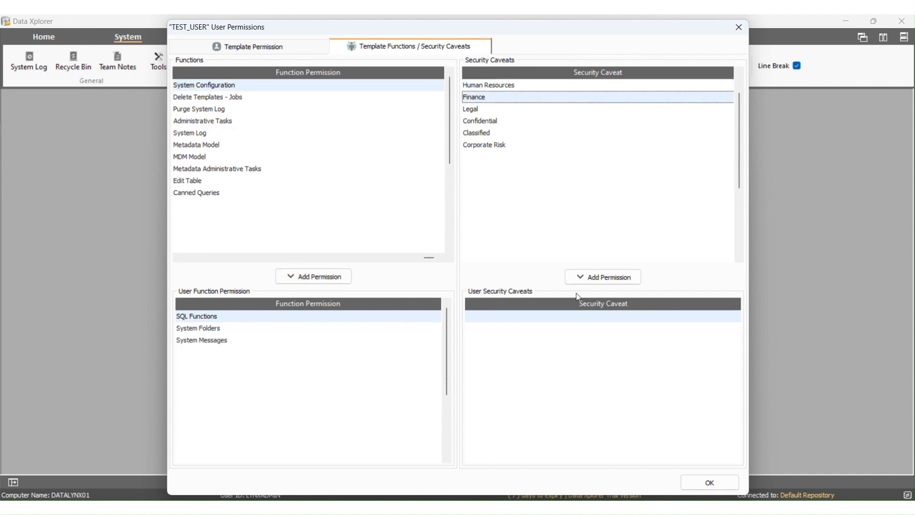
left_click(578, 282)
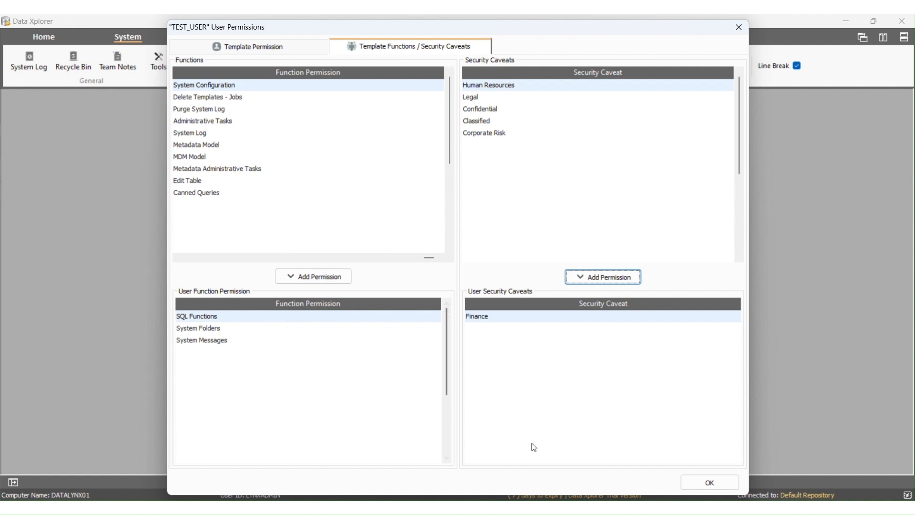
left_click(700, 480)
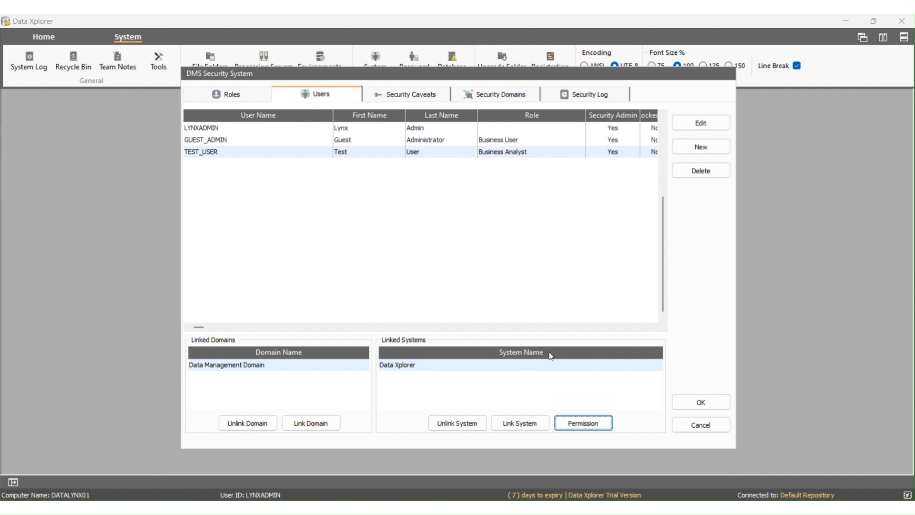
Close the DMS Security System with OK and reopen it from the System ribbon's Security group.
left_click(696, 402)
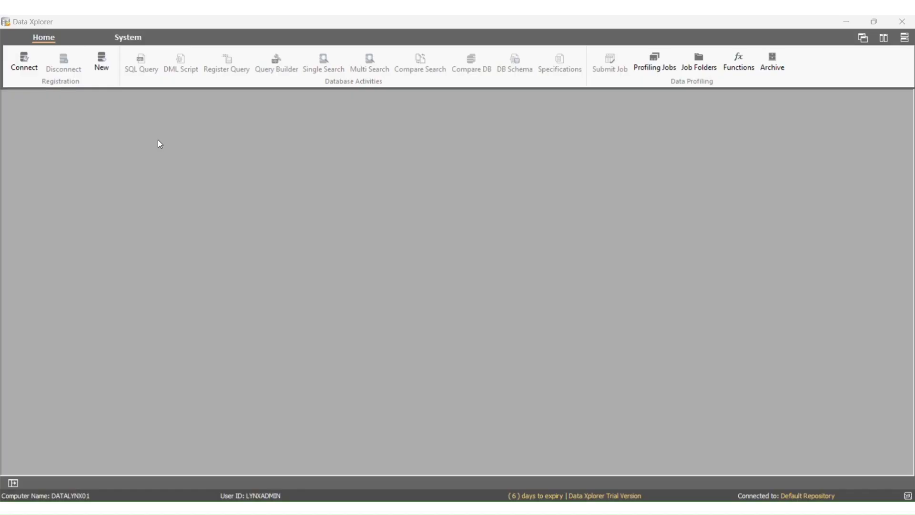
left_click(128, 38)
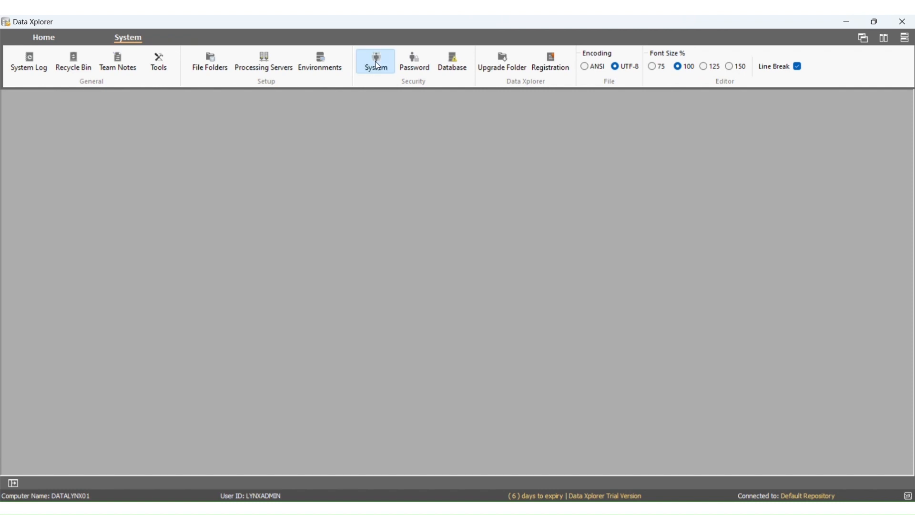
left_click(375, 62)
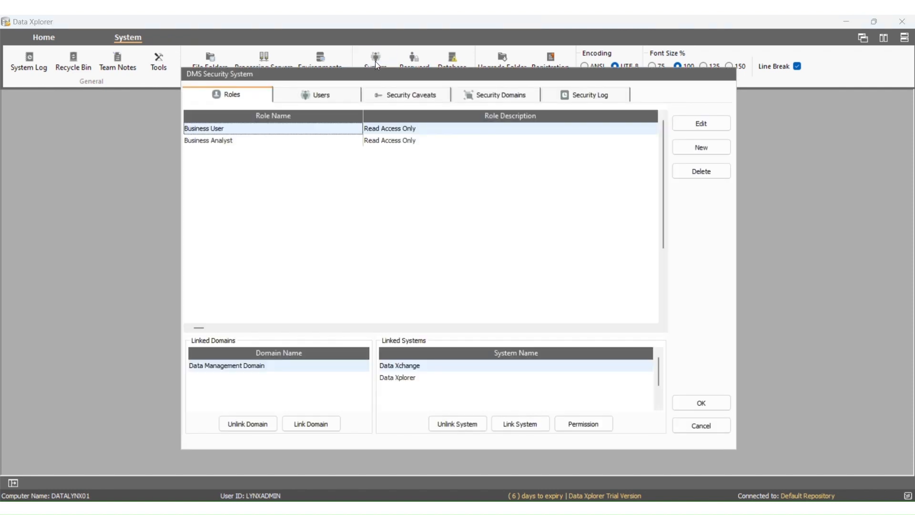
Compare the security caveat lists of Data Xplorer and Data Xchange.
left_click(396, 99)
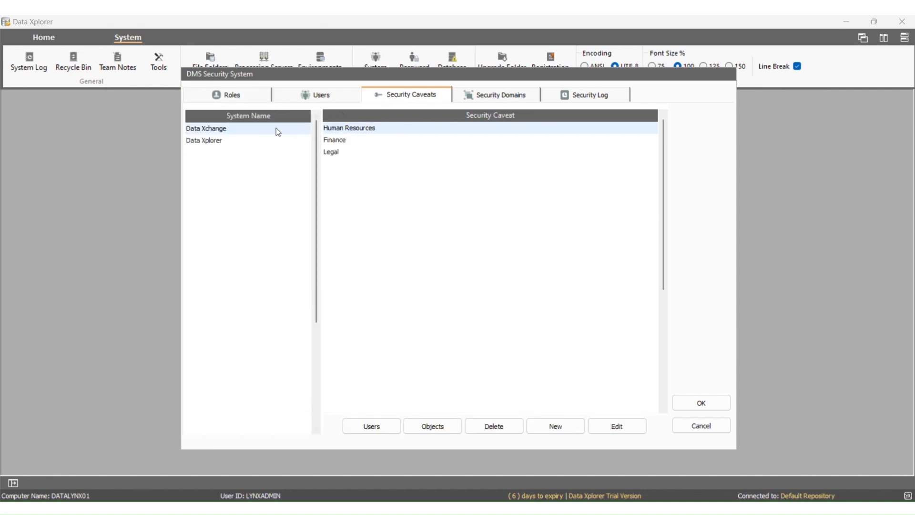
left_click(221, 142)
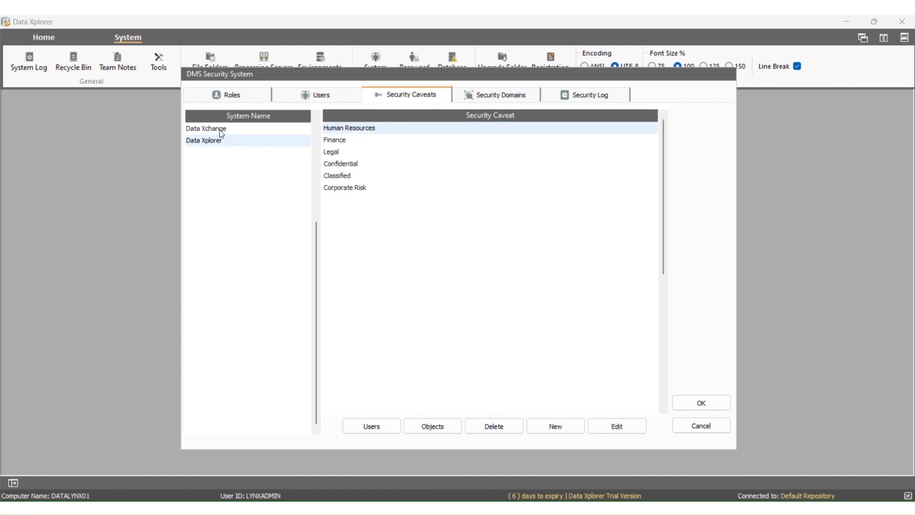
left_click(221, 132)
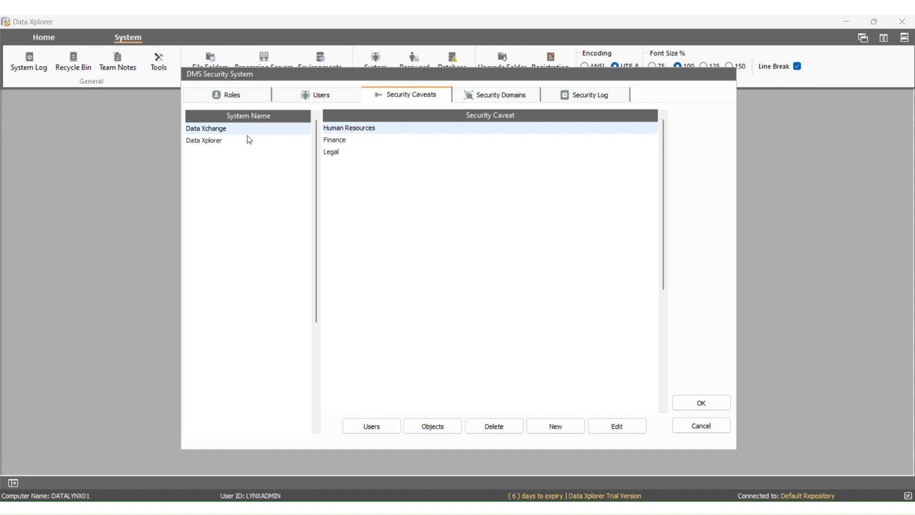
left_click(223, 142)
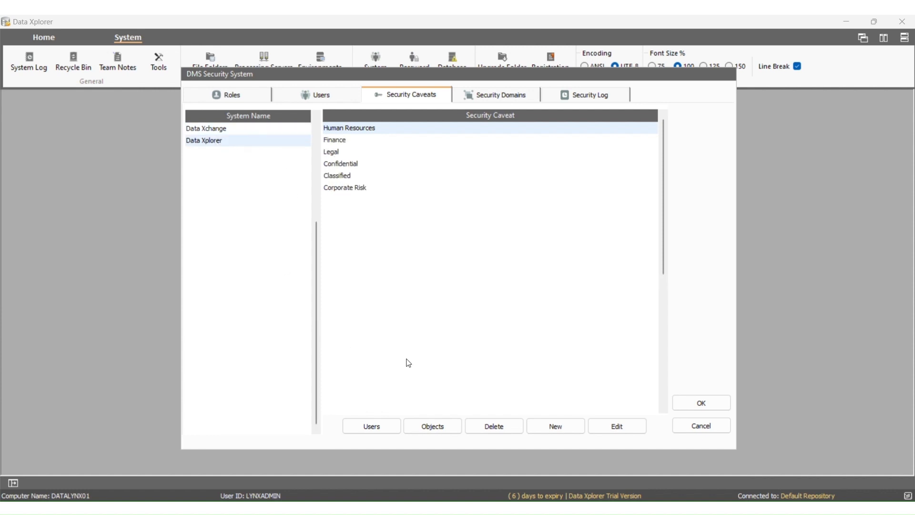
Create the Test Caveat for Data Xplorer and verify both systems' caveat lists.
left_click(557, 426)
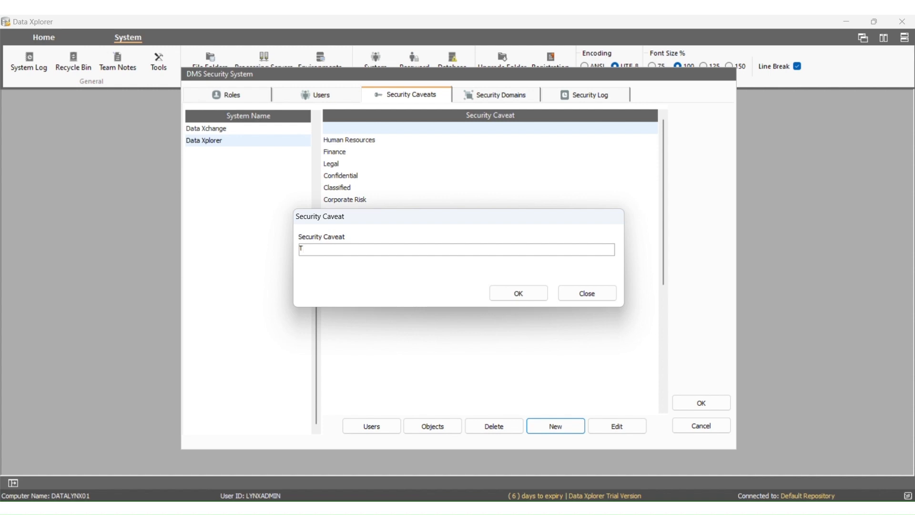
type("est Caveat")
left_click(507, 293)
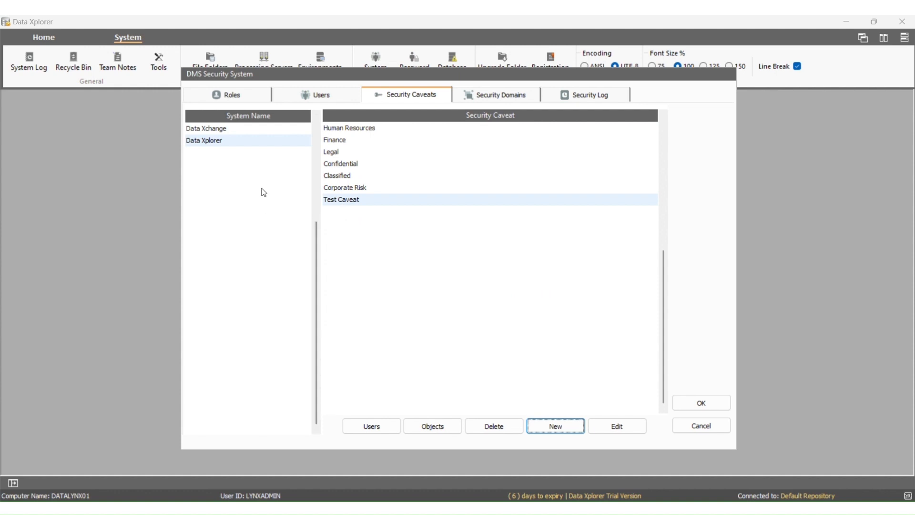
left_click(288, 129)
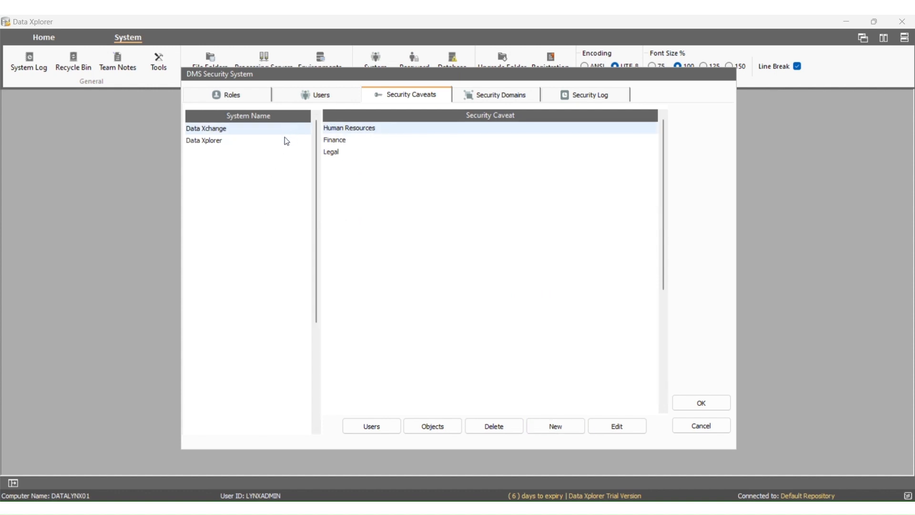
left_click(283, 141)
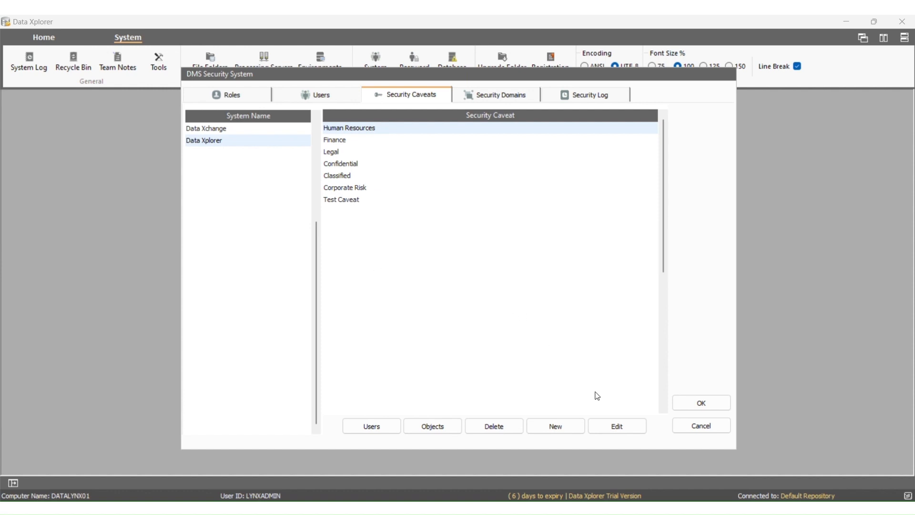
Rename Test Caveat to Development Caveat, then delete it and confirm with Yes.
left_click(343, 203)
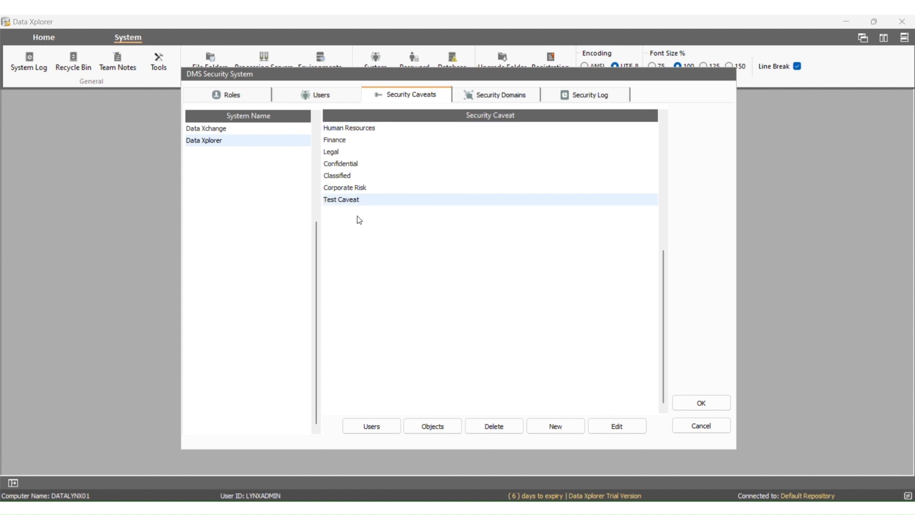
left_click(632, 427)
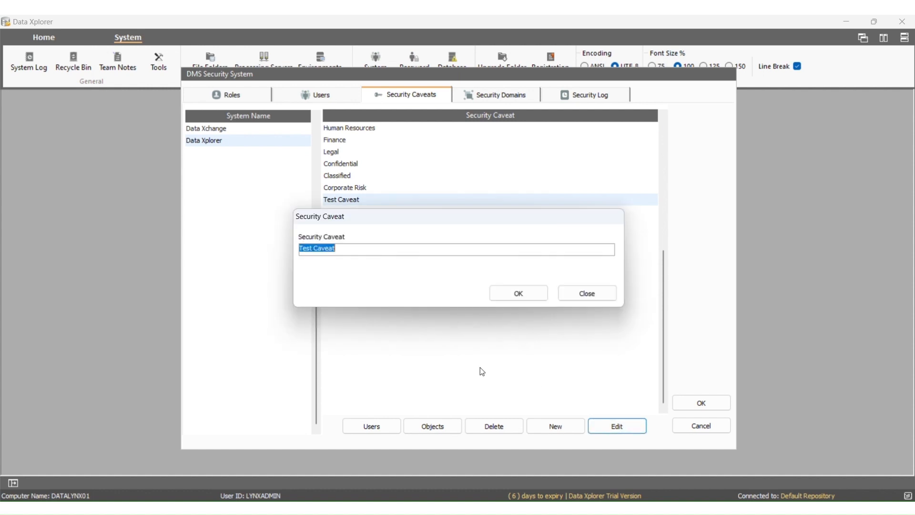
left_click(306, 250)
double_click(306, 249)
type("Development")
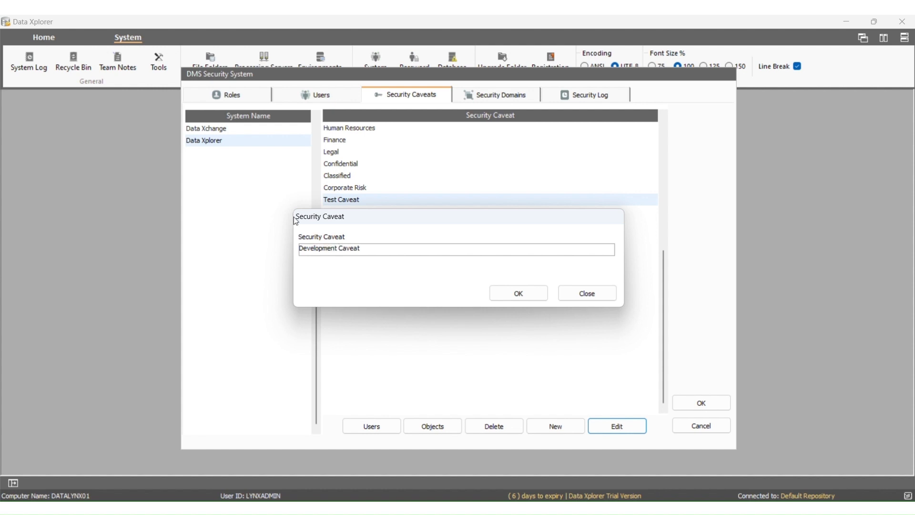
left_click(513, 292)
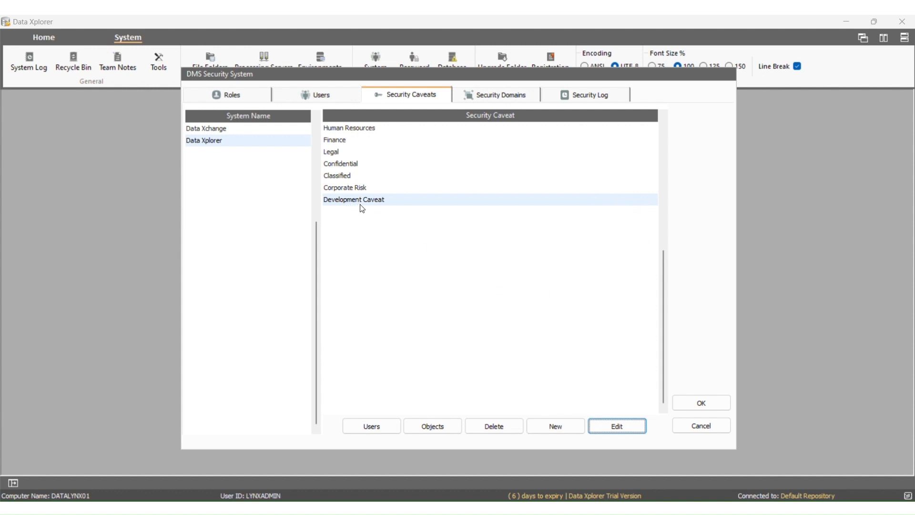
left_click(495, 431)
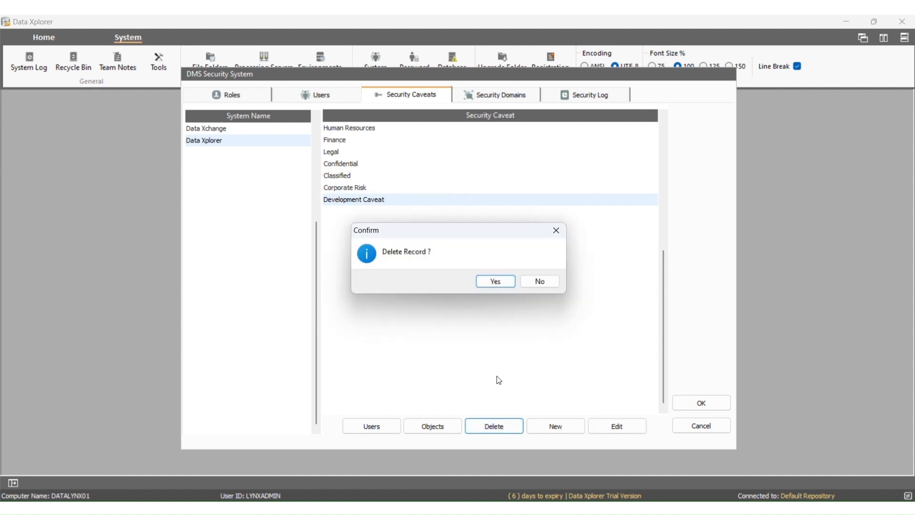
left_click(503, 285)
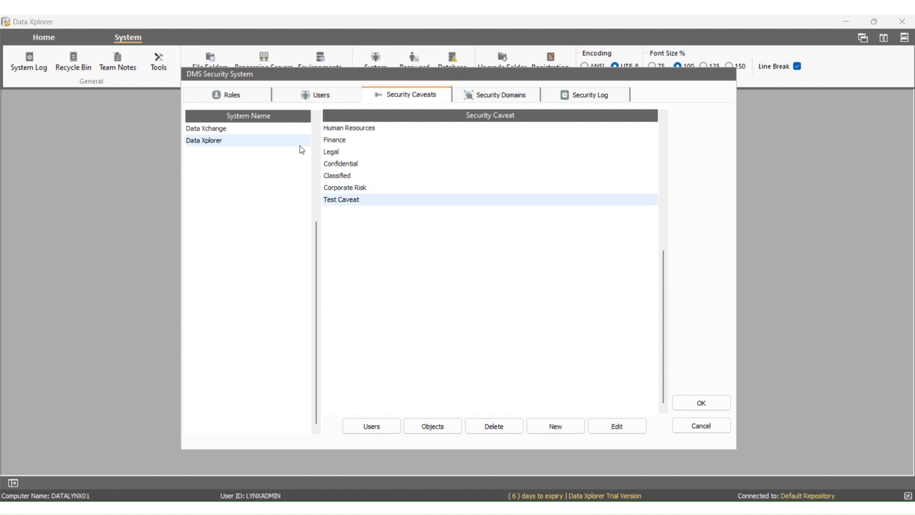
Open TEST_USER's permissions on the Template Functions / Security Caveats tab.
left_click(309, 98)
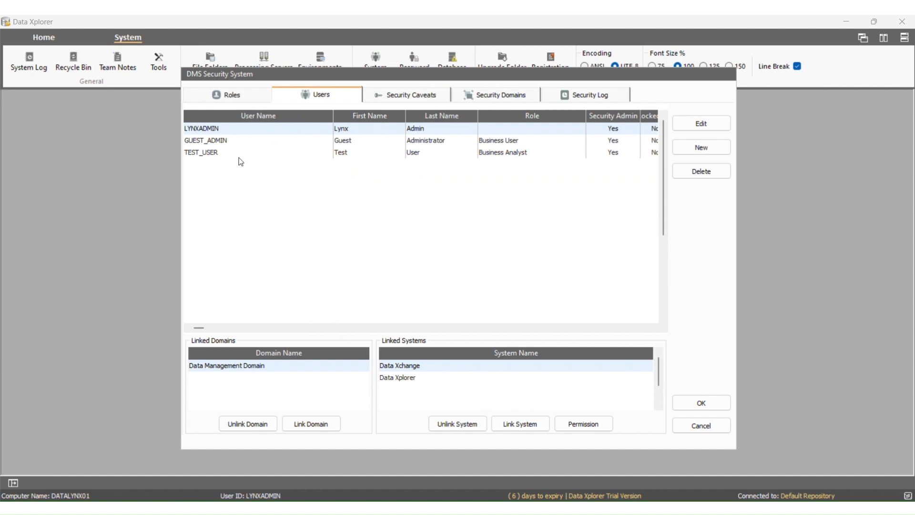
left_click(219, 153)
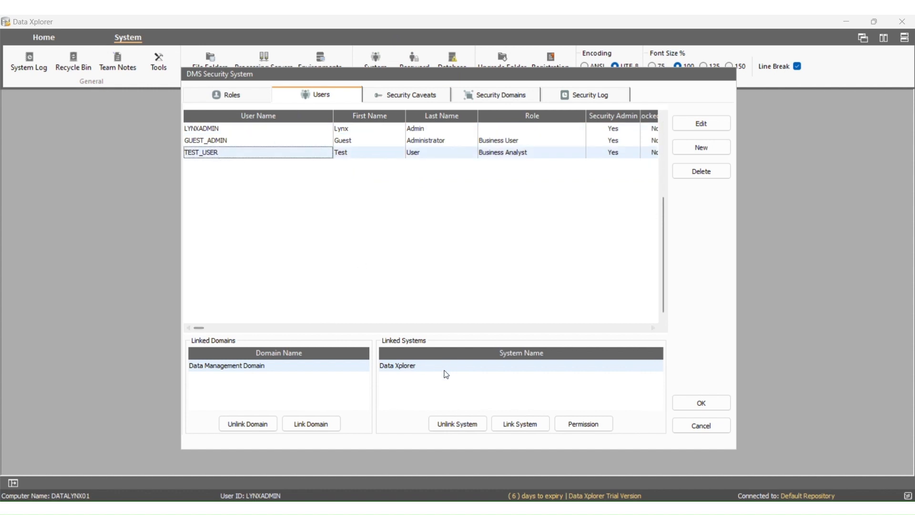
left_click(572, 425)
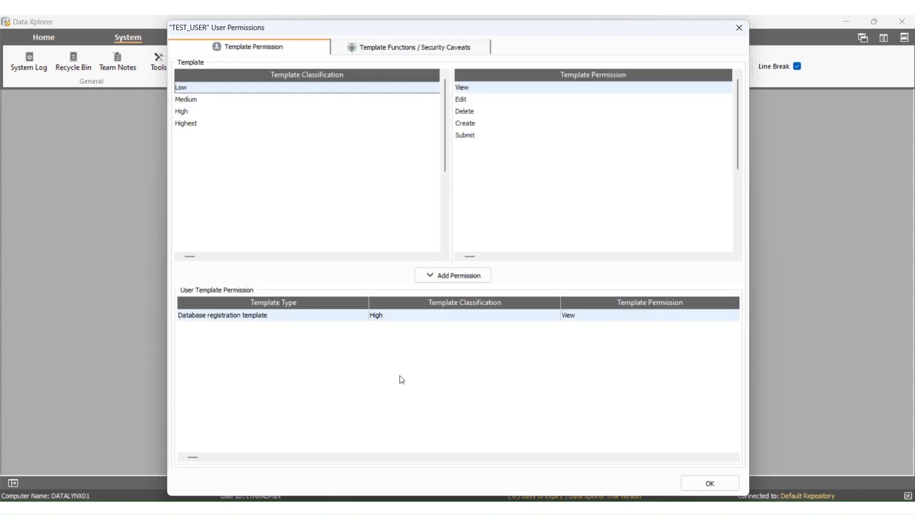
left_click(354, 50)
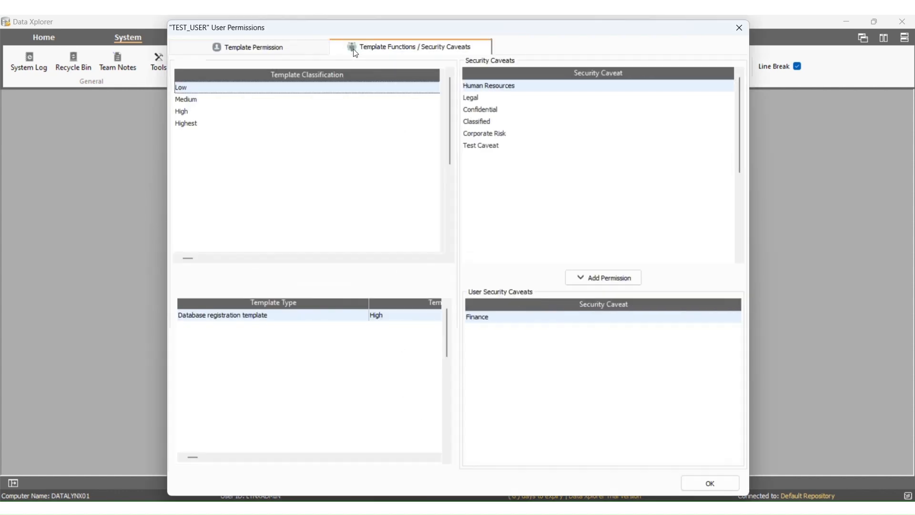
Add Test Caveat to TEST_USER's caveats alongside Finance and save the permissions.
left_click(483, 149)
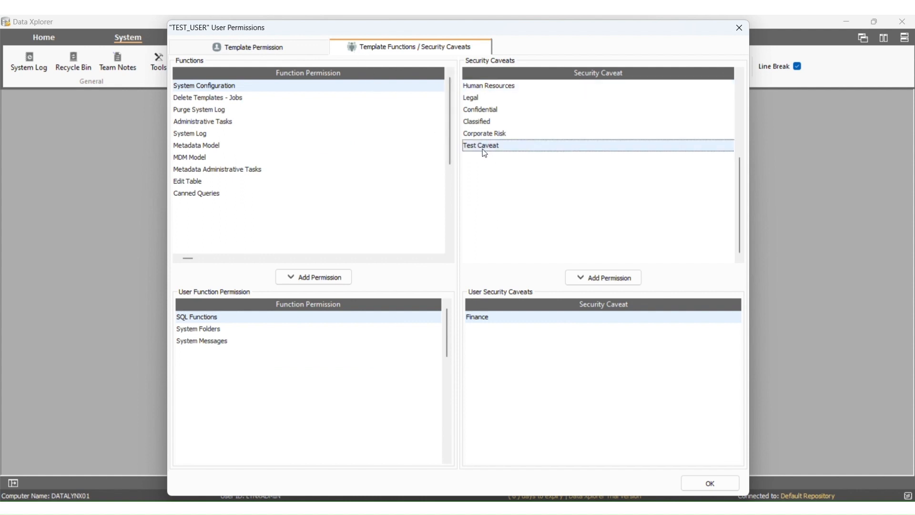
left_click(595, 284)
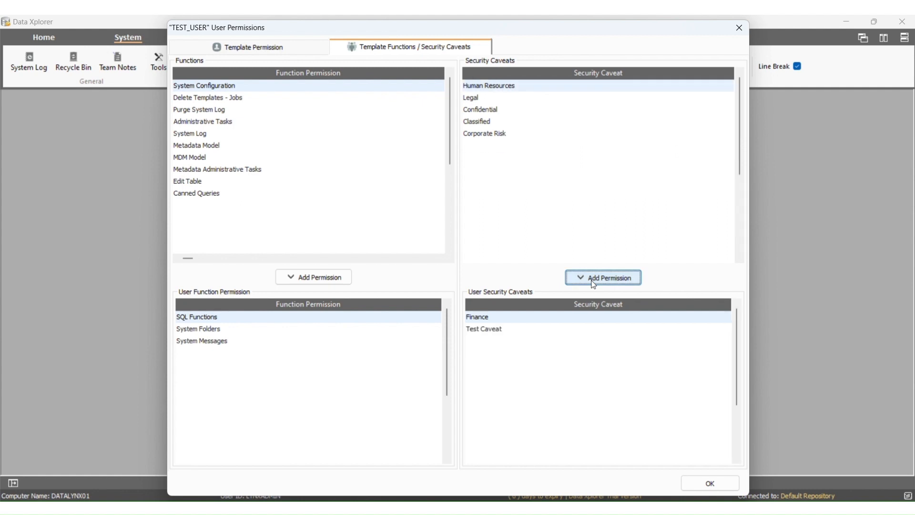
left_click(516, 330)
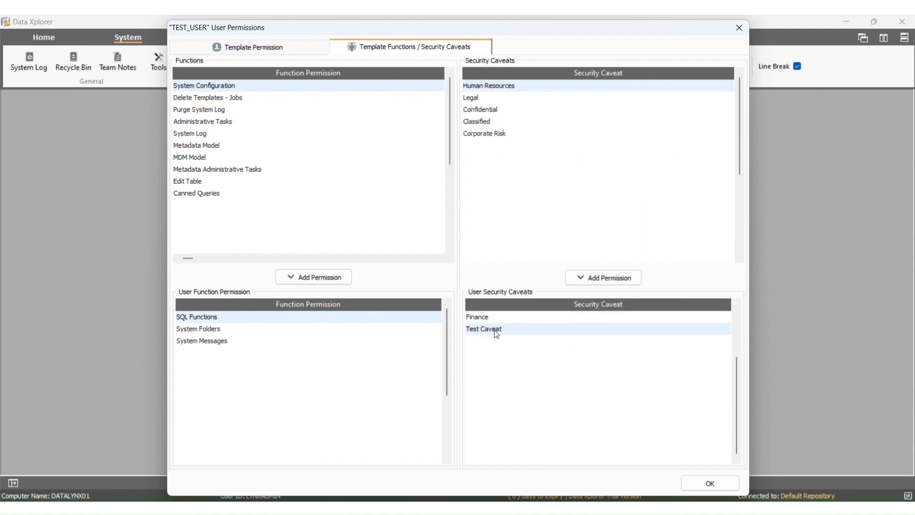
right_click(498, 330)
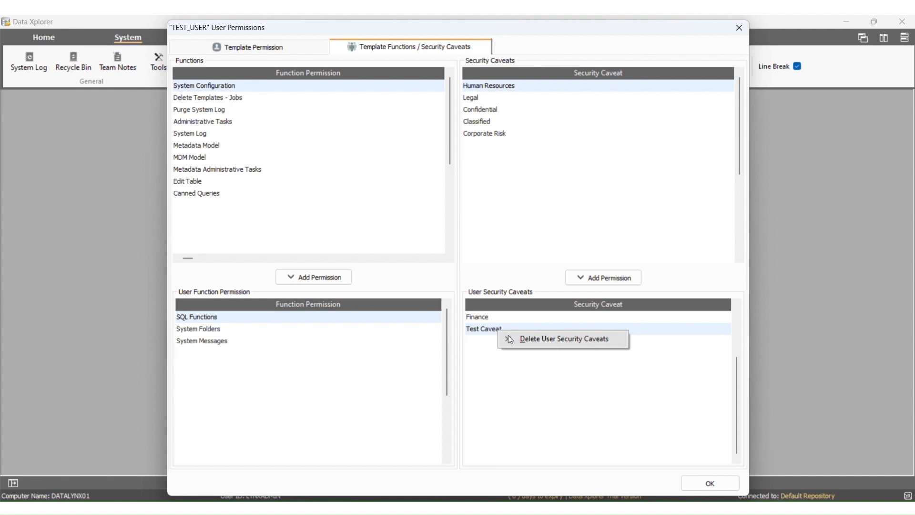
left_click(484, 350)
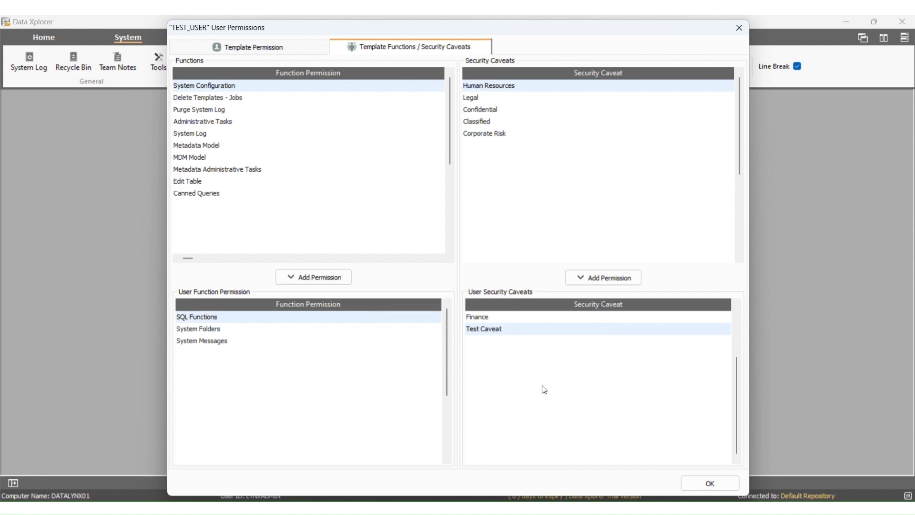
left_click(701, 483)
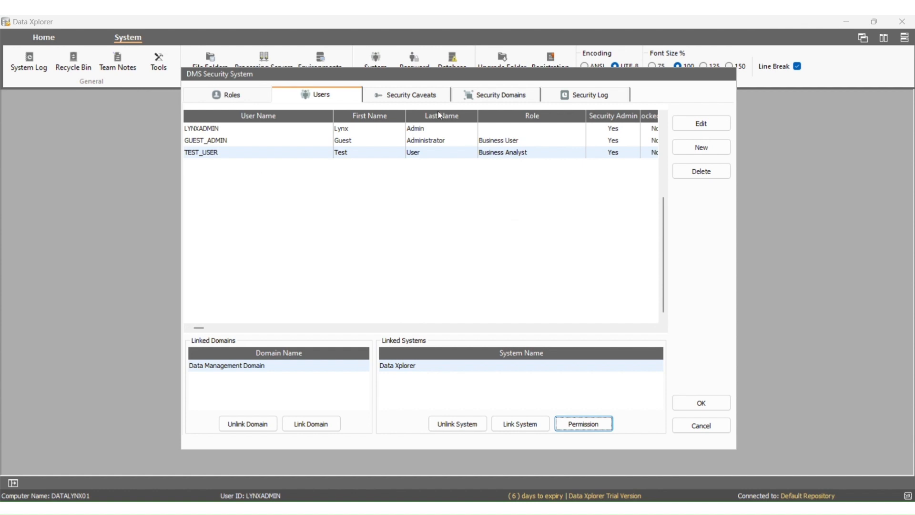
Export the users holding Test Caveat to a CSV file in the temp folder.
left_click(419, 101)
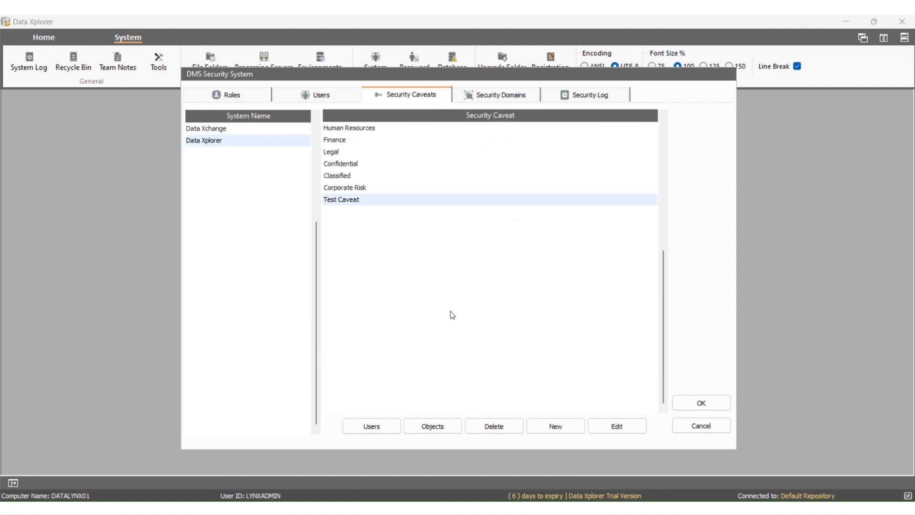
left_click(377, 427)
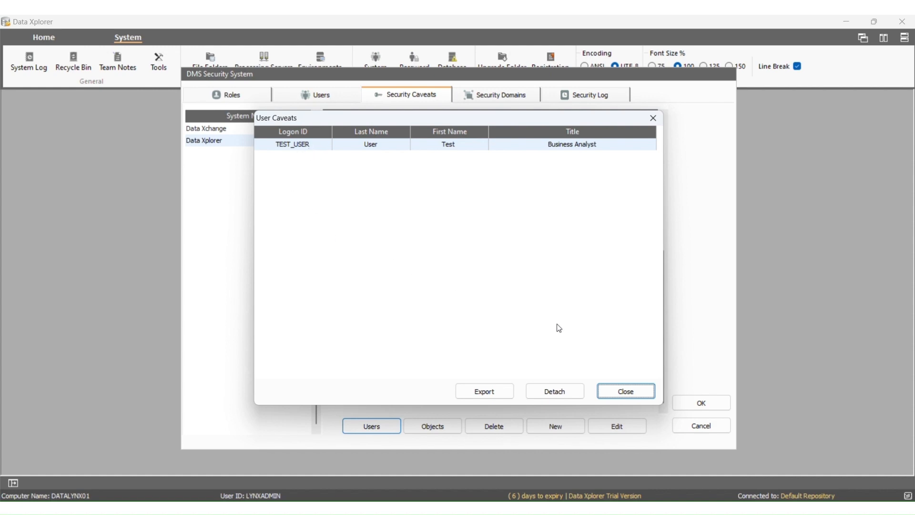
left_click(489, 392)
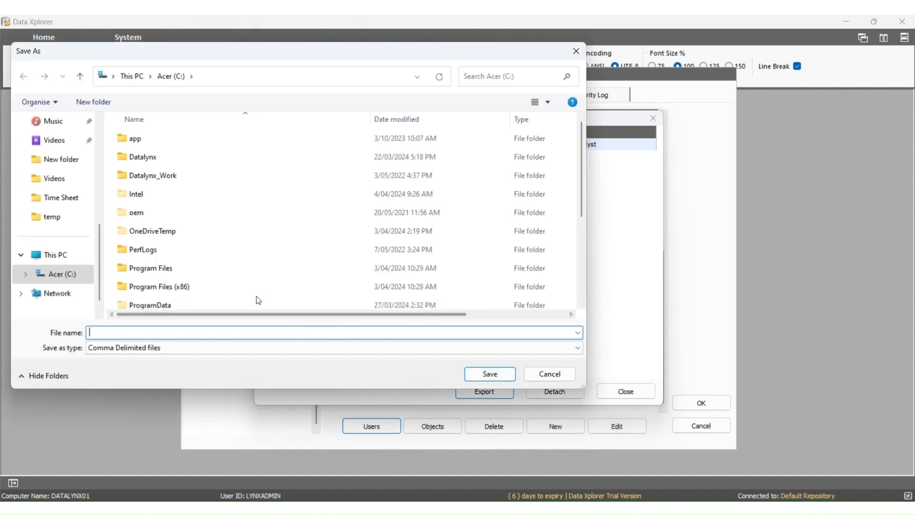
scroll(258, 301, "down", 2)
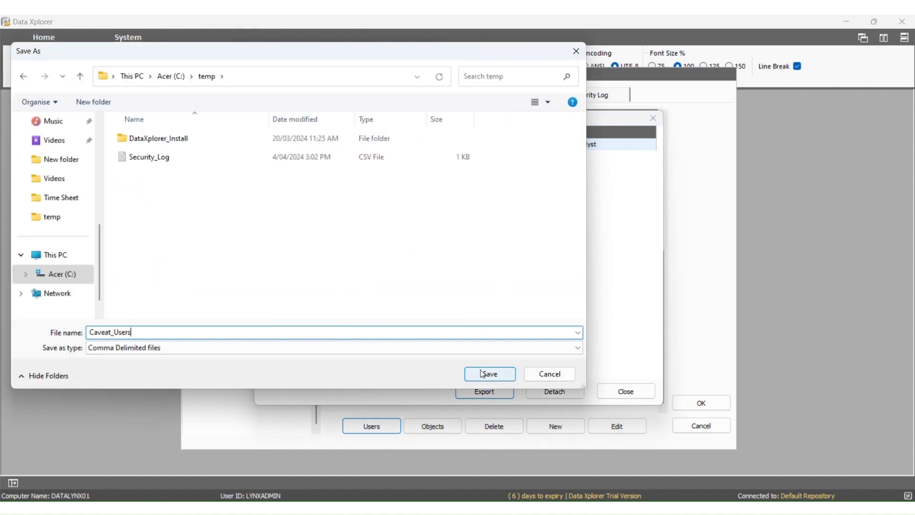
left_click(484, 372)
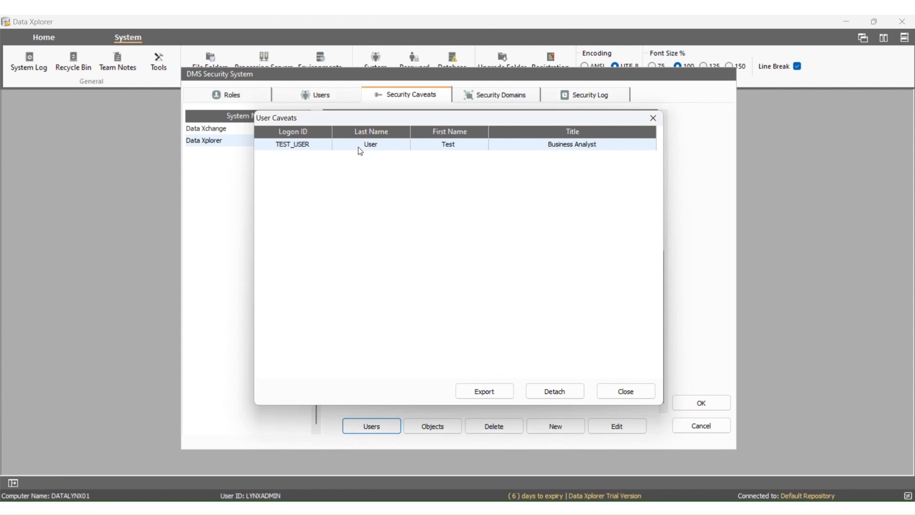
Detach TEST_USER from Test Caveat and return to the Users list.
left_click(554, 391)
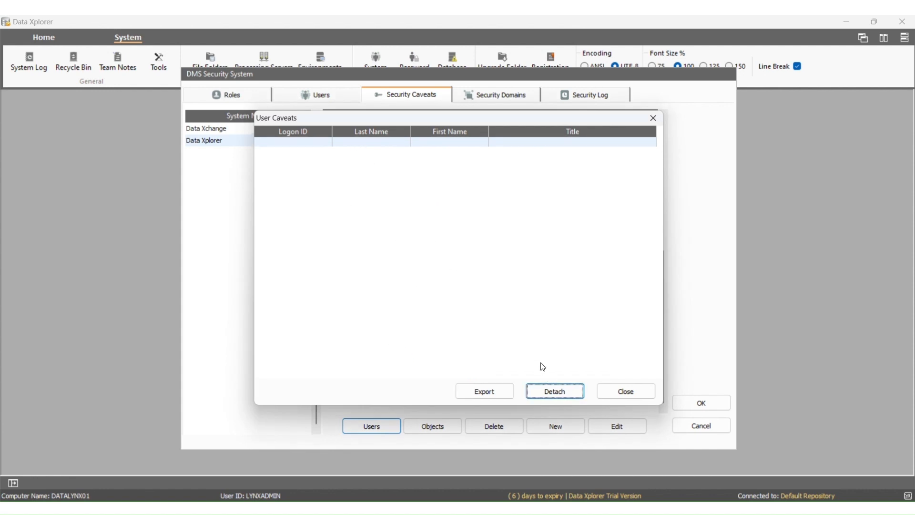
left_click(622, 393)
left_click(314, 102)
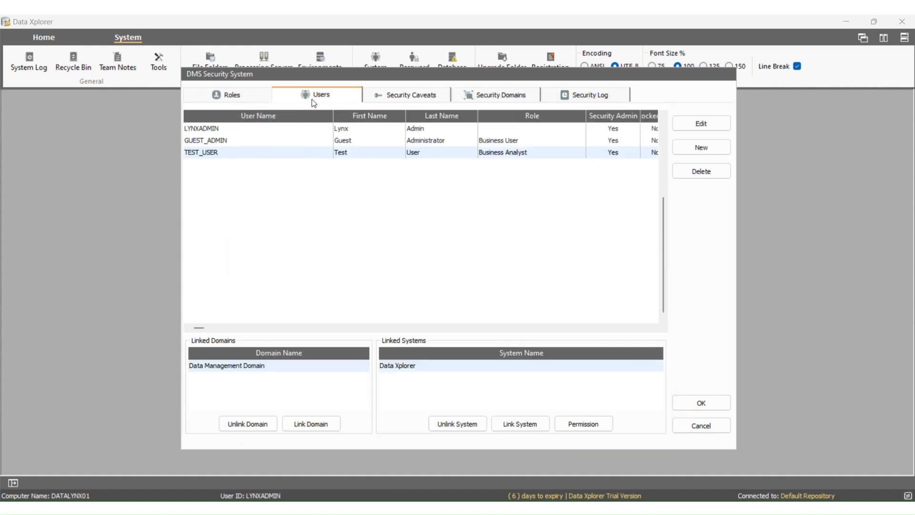
Confirm TEST_USER's security caveats show only Finance, then close the DMS Security System.
left_click(346, 154)
left_click(584, 423)
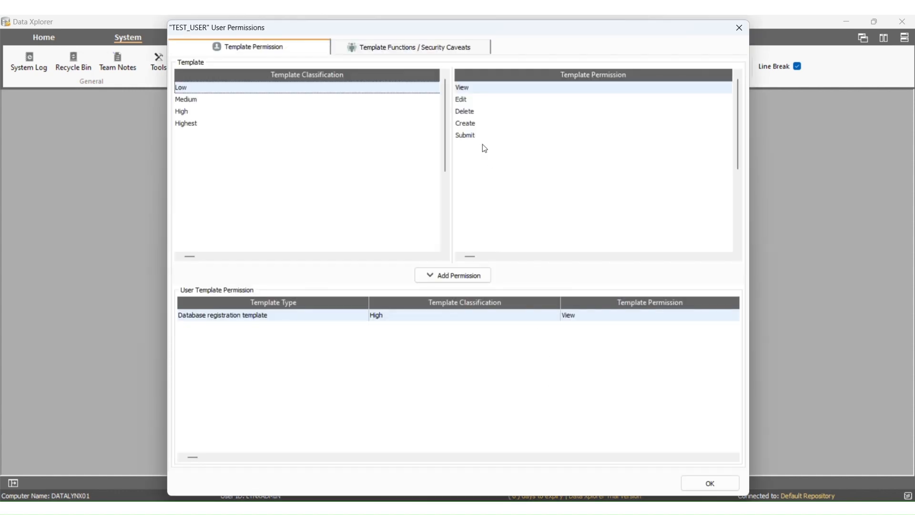
left_click(349, 47)
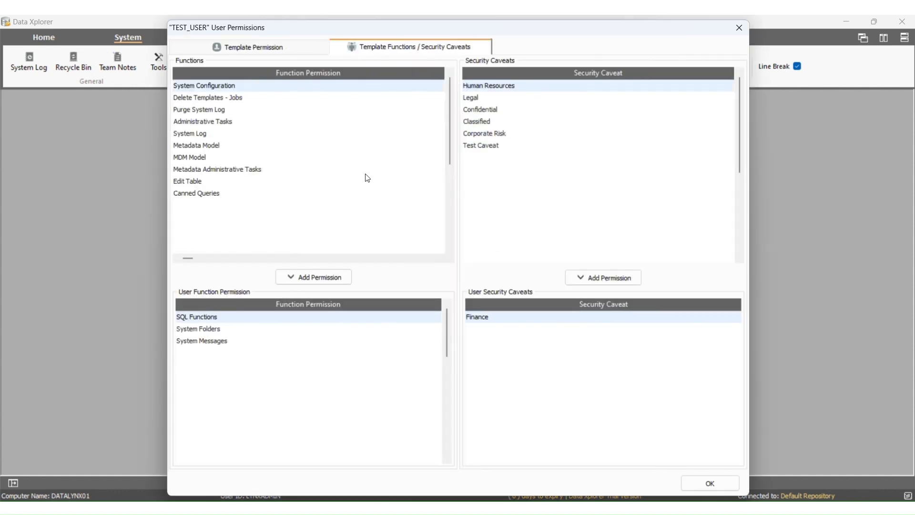
left_click(487, 147)
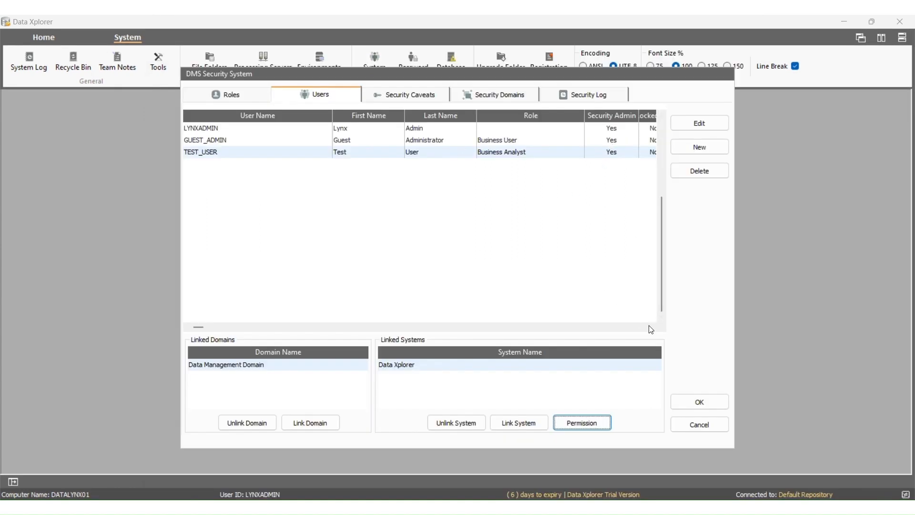
left_click(700, 402)
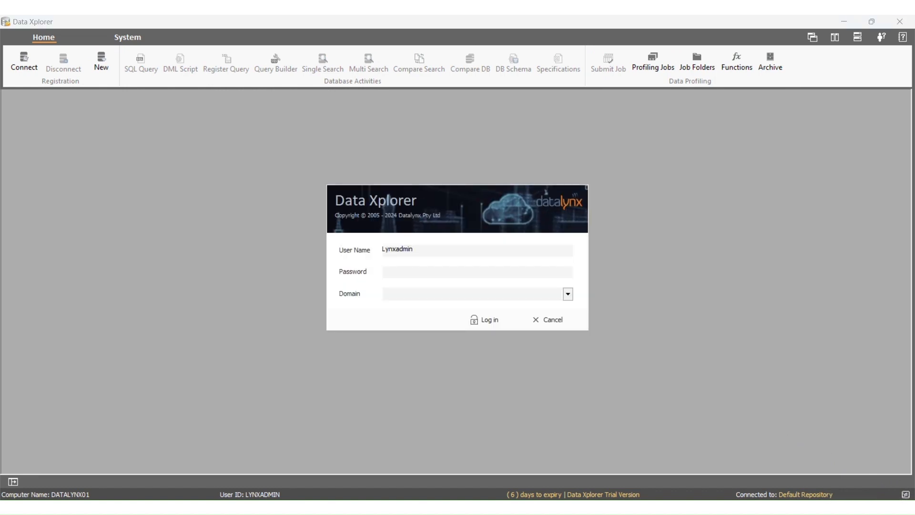
Log back in by entering the account password.
left_click(401, 270)
type("•••")
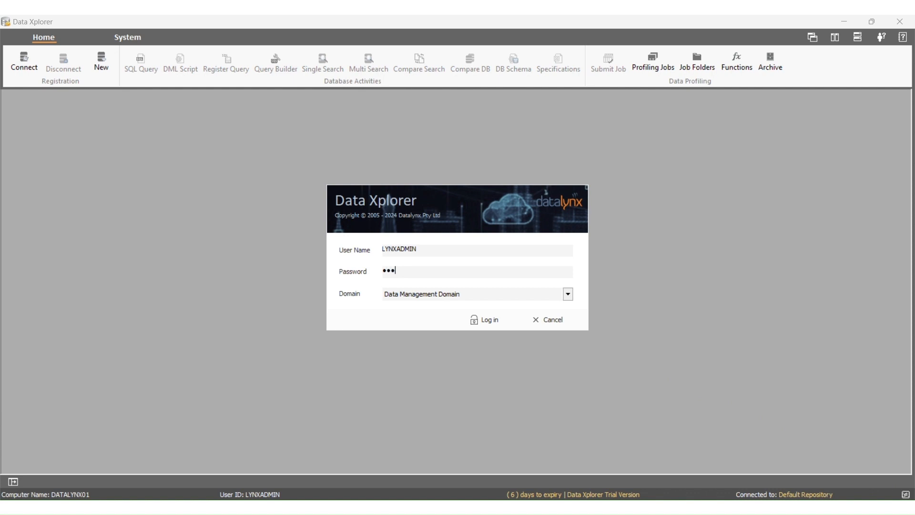
type("•••••")
key("Return")
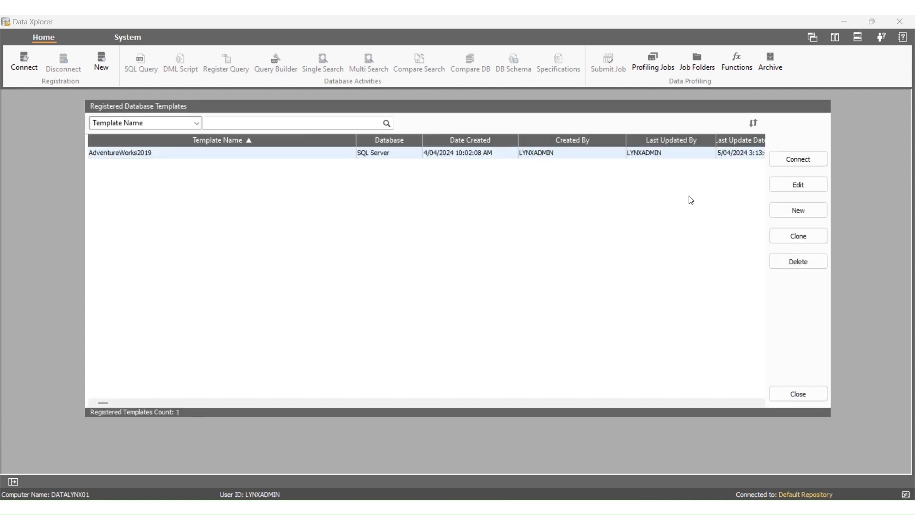
Set the AdventureWorks2019 registration's security caveat to Test Caveat and close the templates list.
left_click(774, 188)
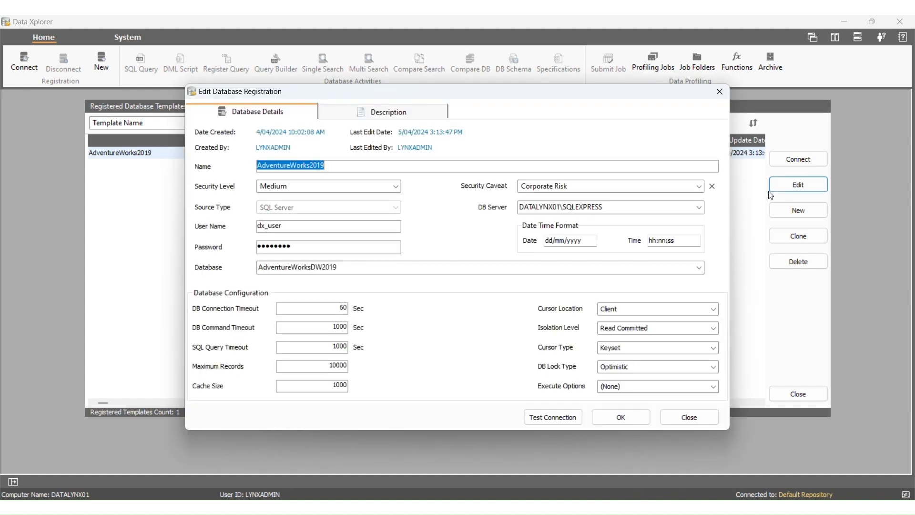
left_click(699, 187)
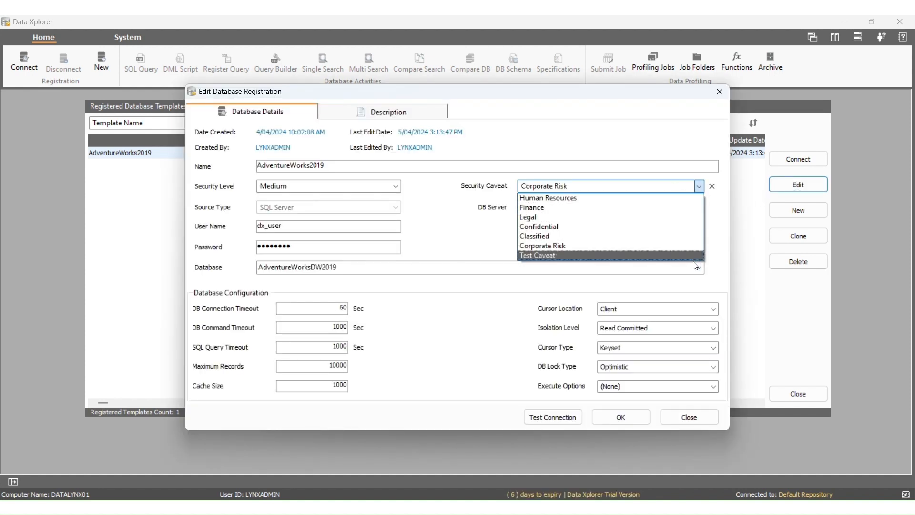
left_click(670, 257)
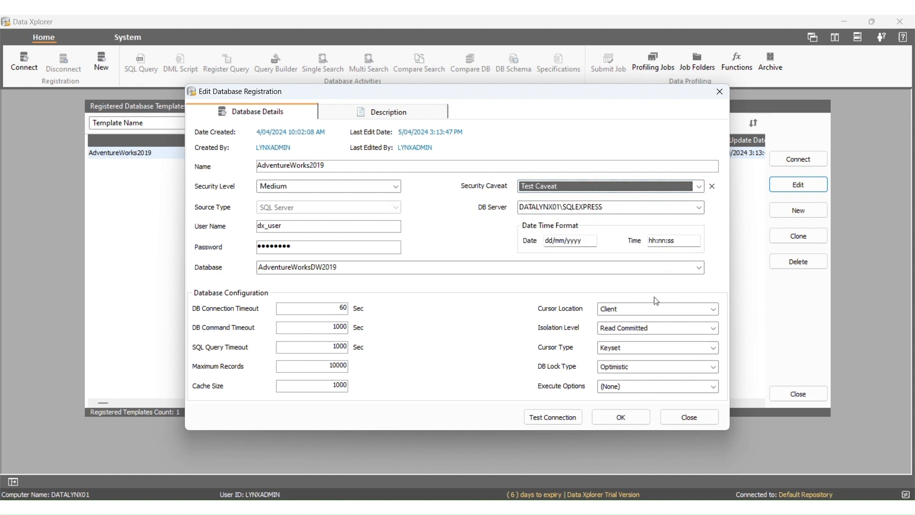
left_click(618, 423)
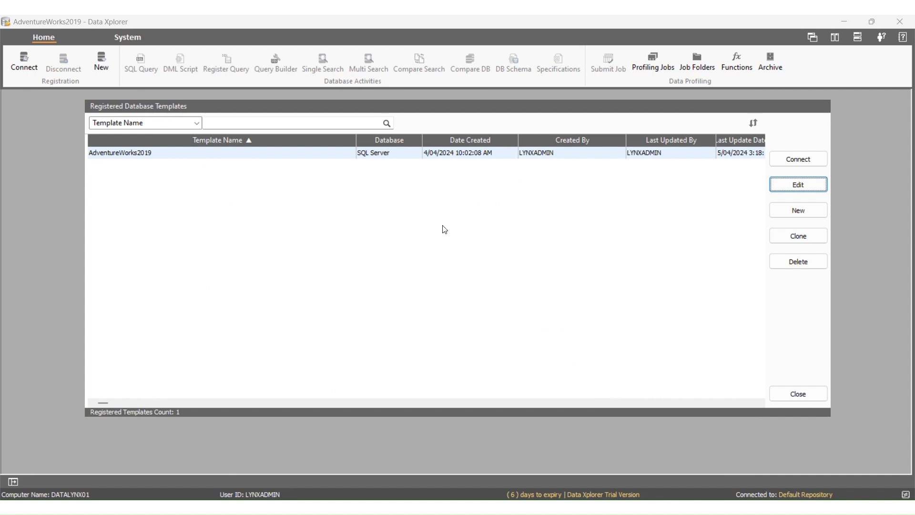
left_click(781, 395)
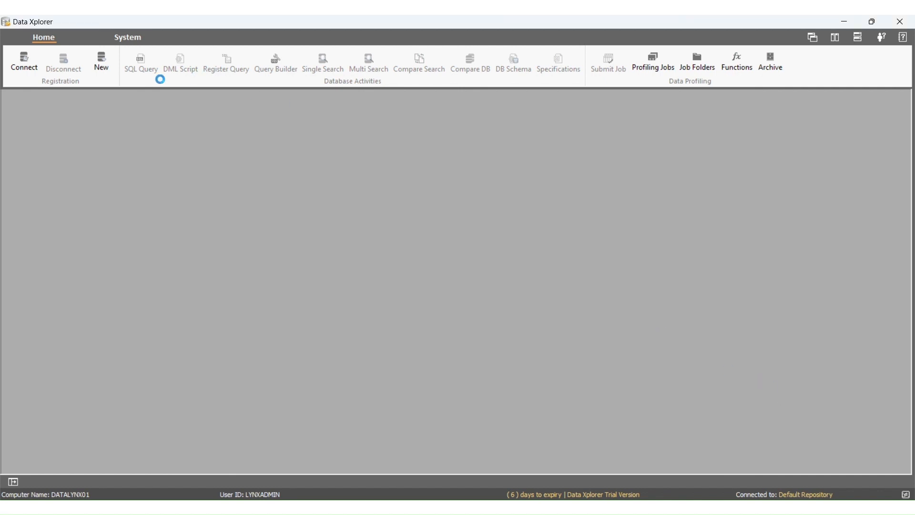
Open the DMS Security System and list the records tagged with Data Xplorer's Test Caveat.
left_click(131, 42)
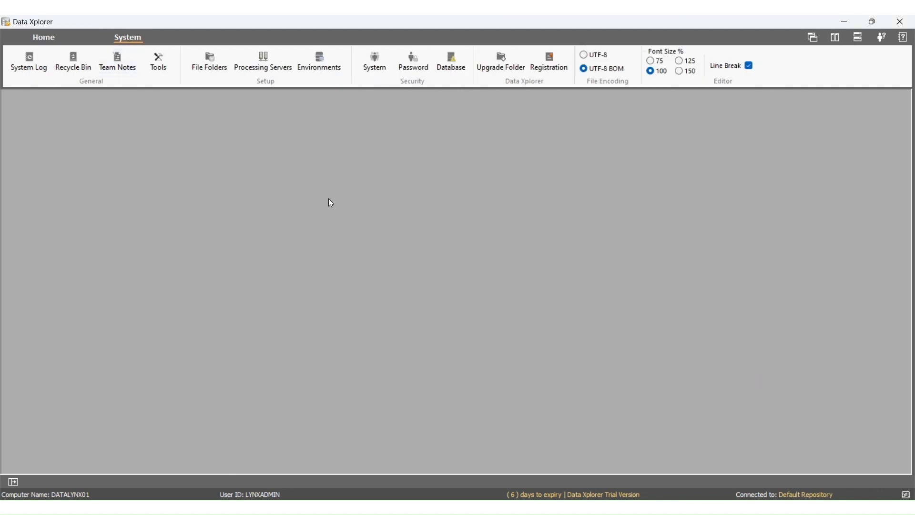
left_click(372, 71)
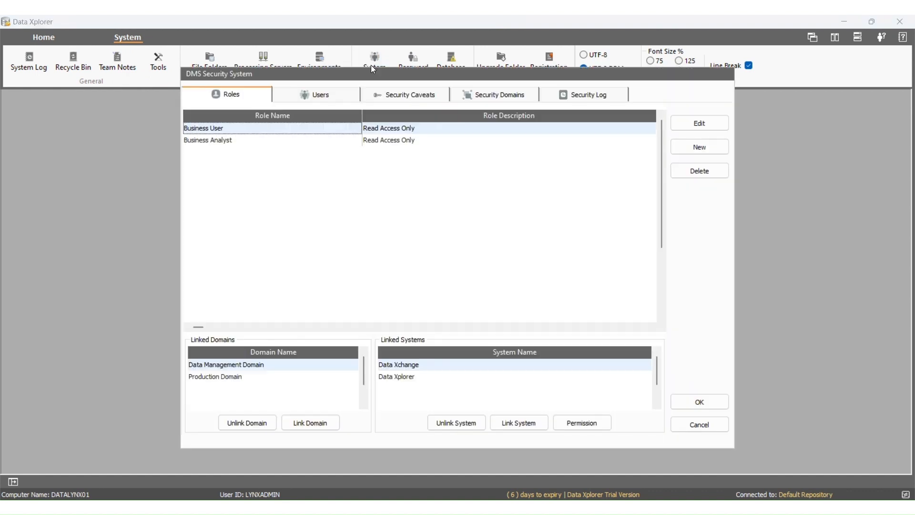
left_click(392, 95)
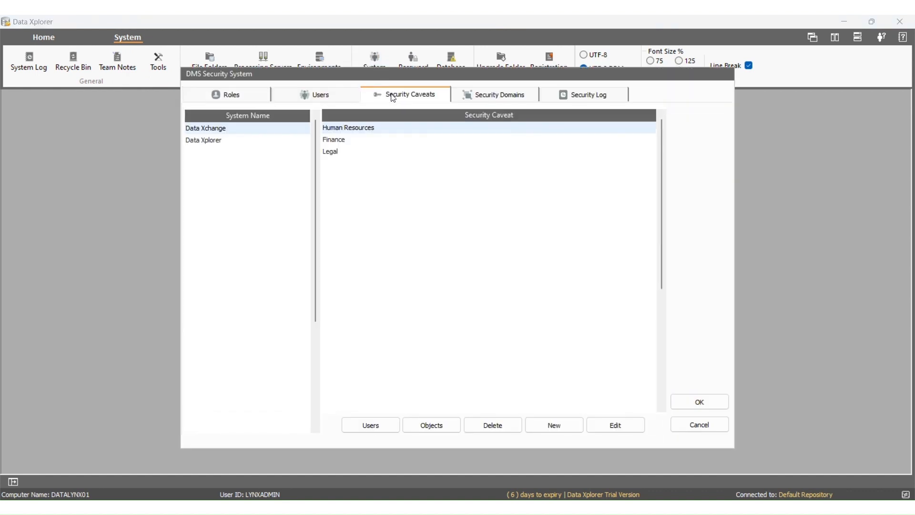
left_click(224, 140)
left_click(337, 199)
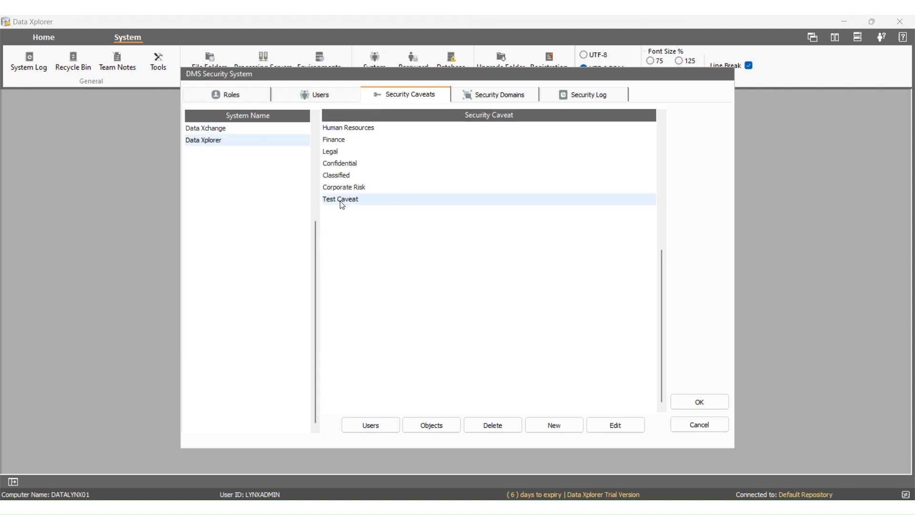
left_click(420, 422)
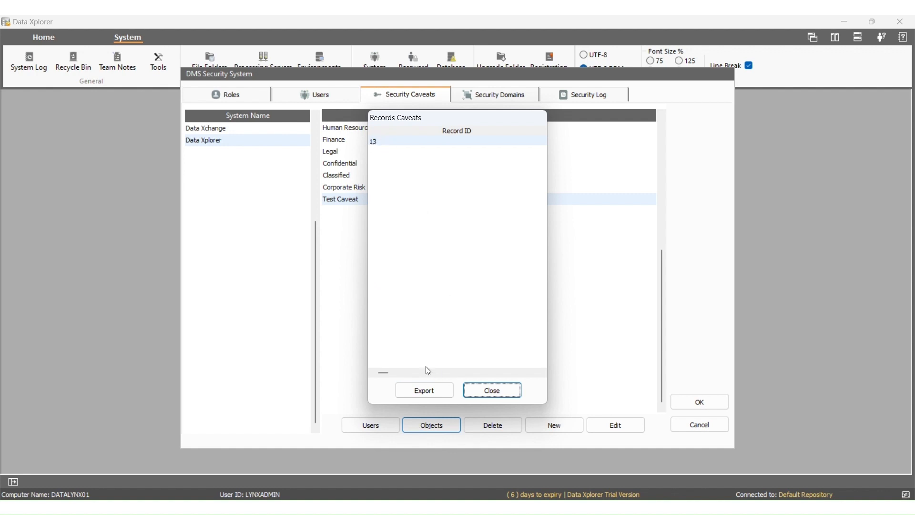
Export the tagged records as Object_list in C:\temp and close the security settings.
left_click(421, 394)
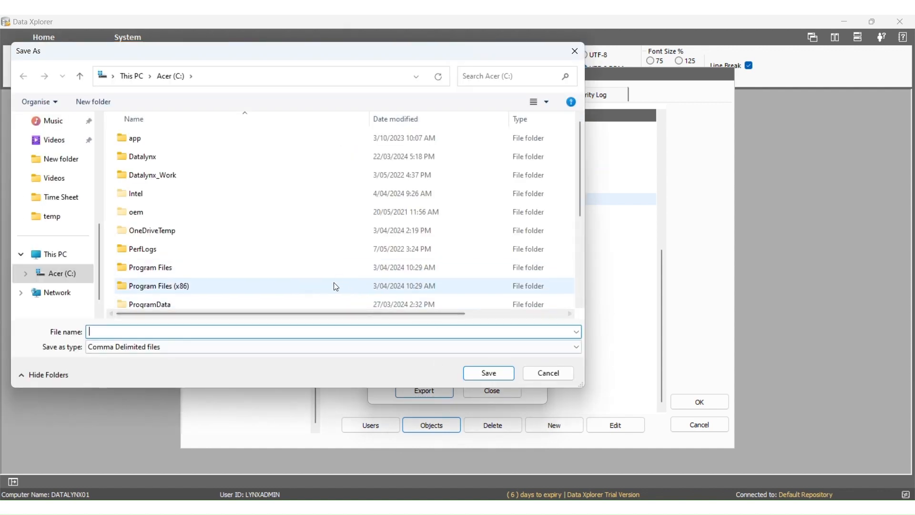
scroll(314, 304, "down", 1)
scroll(304, 300, "down", 3)
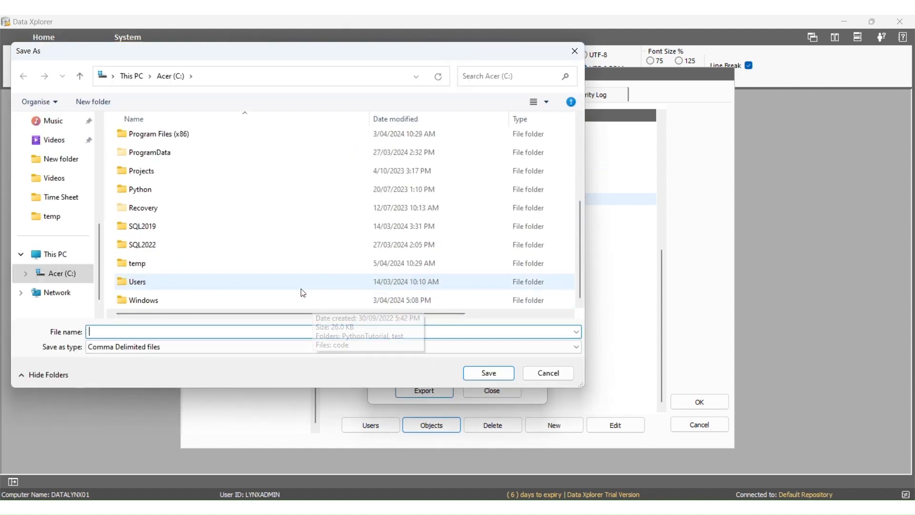
double_click(255, 263)
type("Object_list")
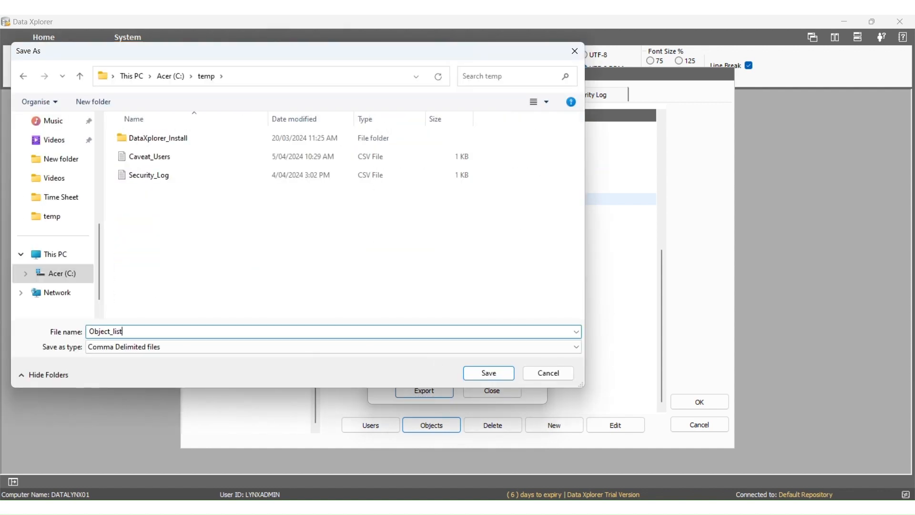
left_click(491, 374)
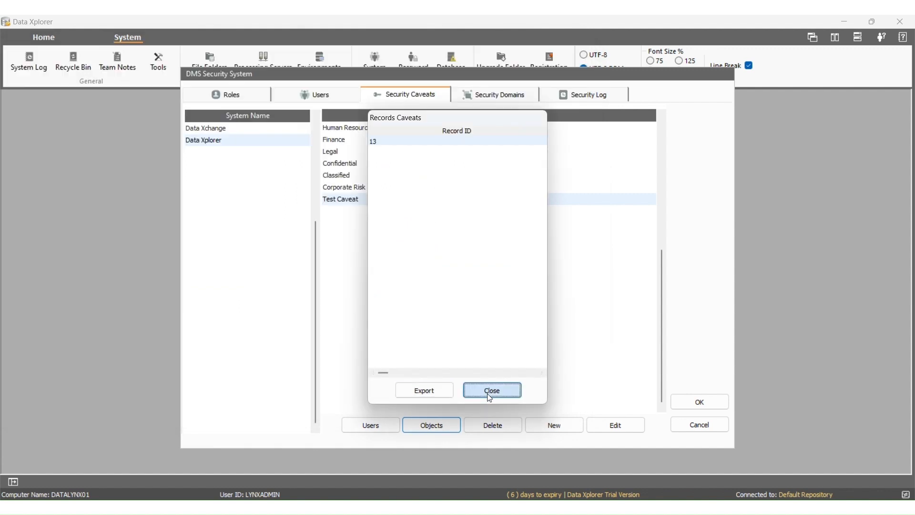
left_click(493, 389)
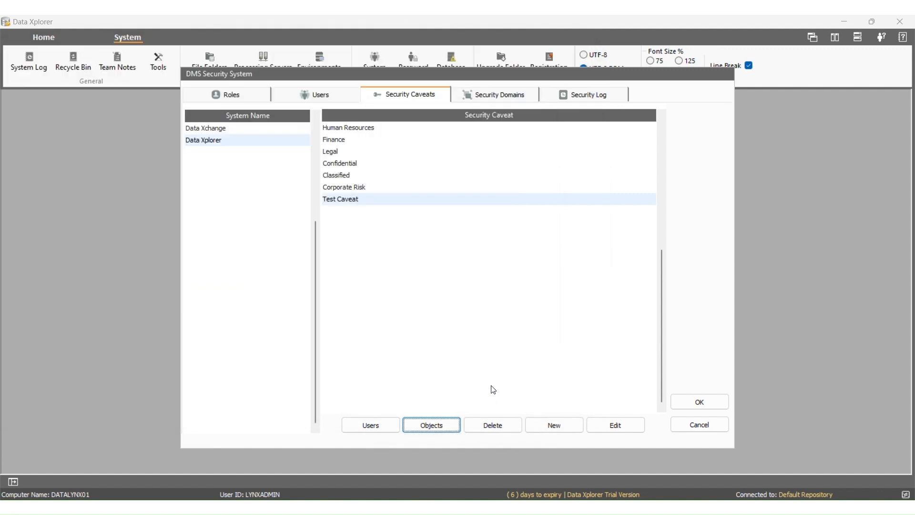
left_click(687, 408)
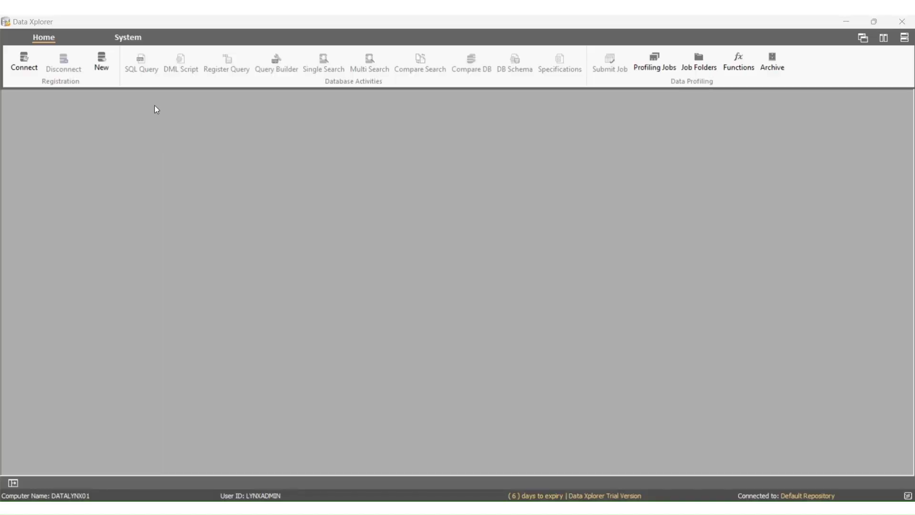
Reopen the DMS Security System on the Security Domains tab.
left_click(129, 37)
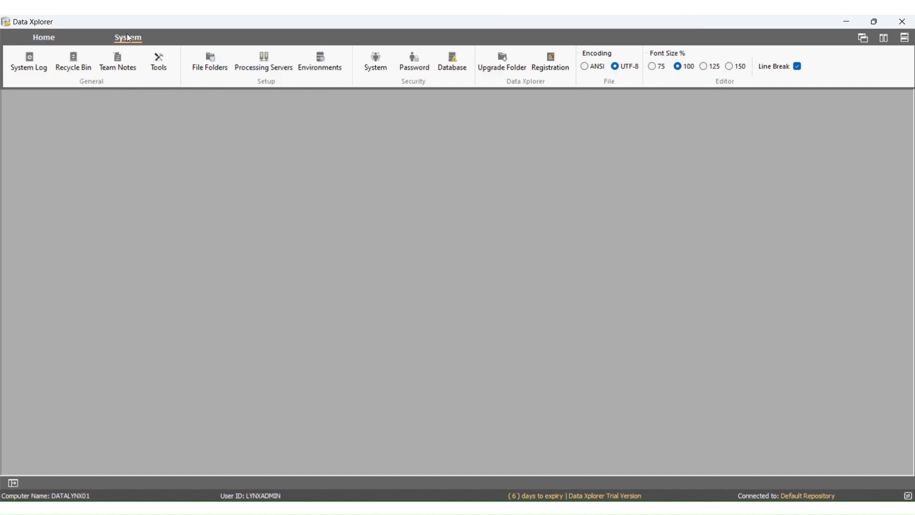
left_click(375, 62)
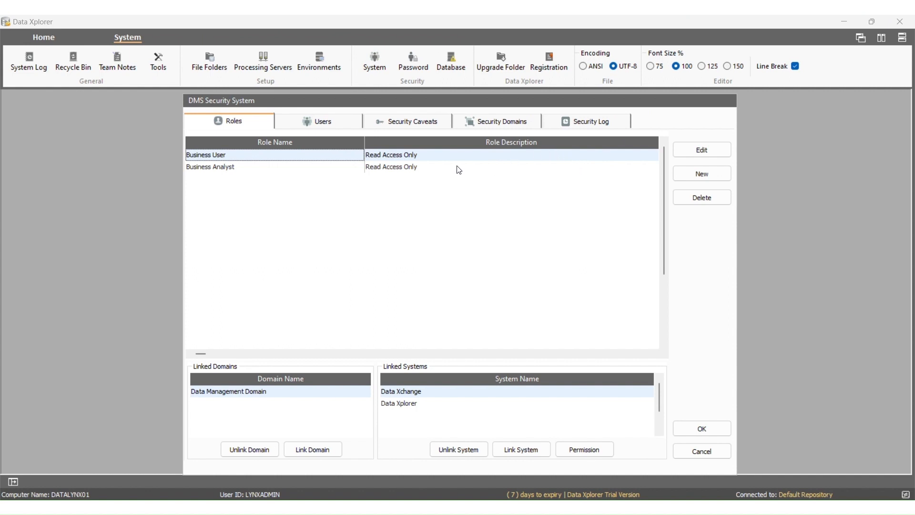
left_click(486, 123)
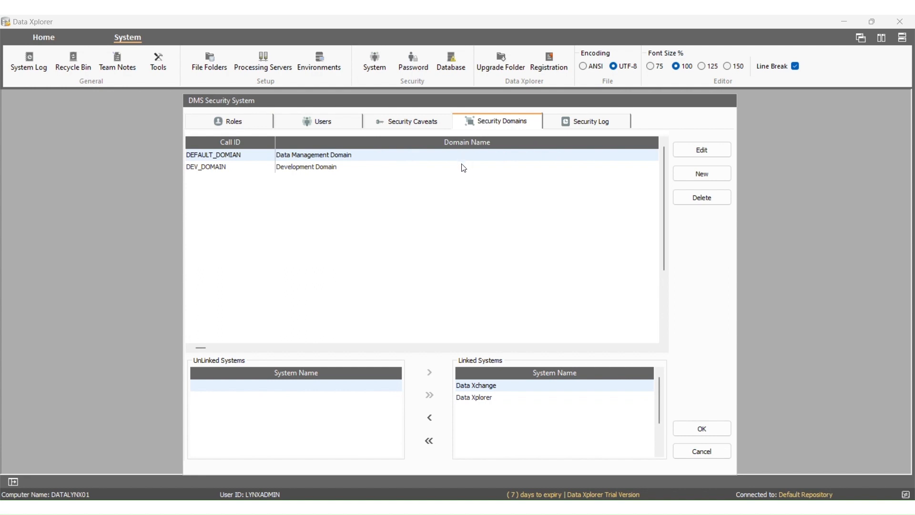
Create a security domain named Test Domain with call ID TEST_DOMAIN.
left_click(707, 173)
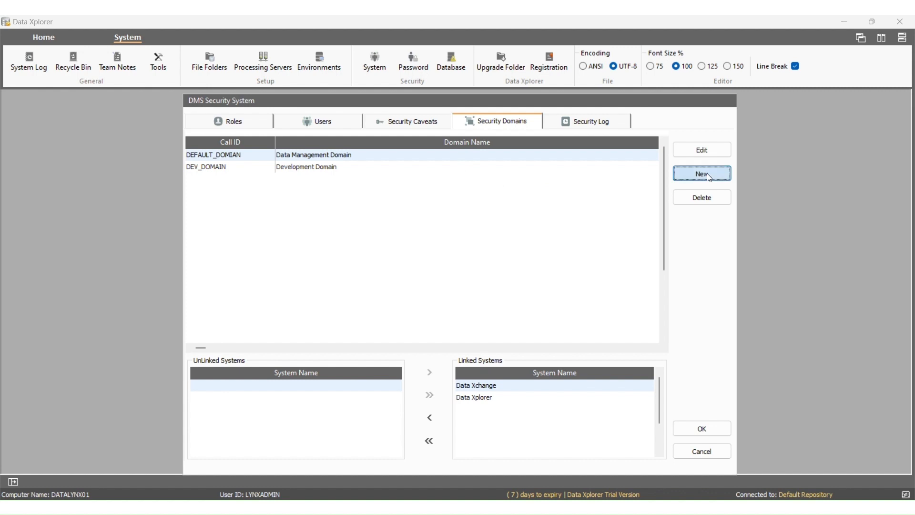
left_click(517, 238)
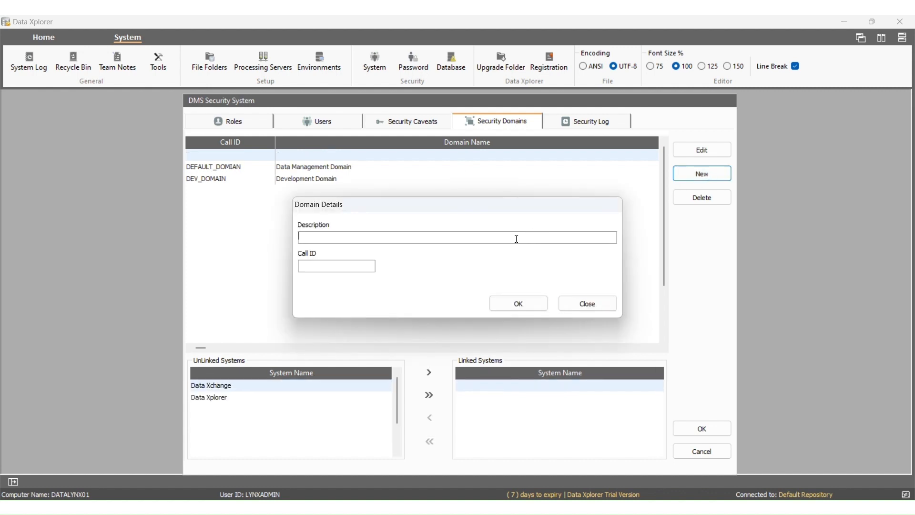
type("Test Domain")
left_click(372, 266)
type("TEST_DOMAIN")
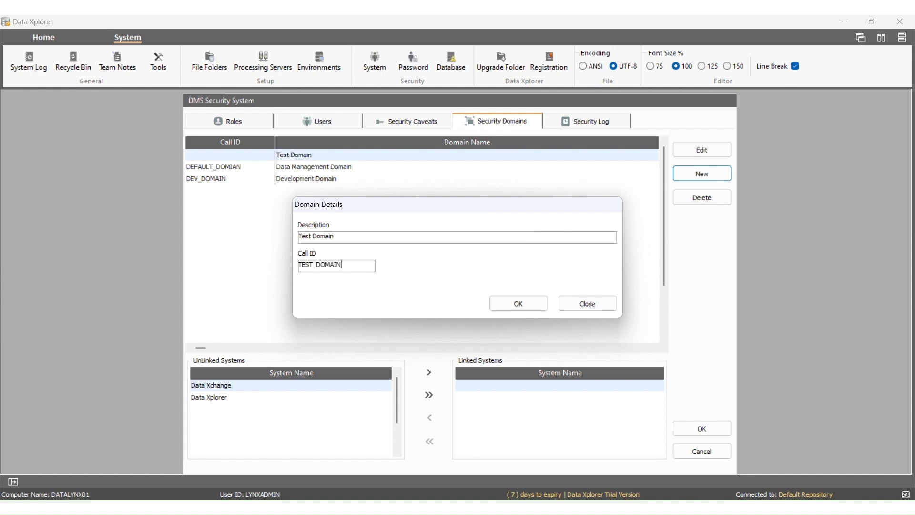
left_click(508, 309)
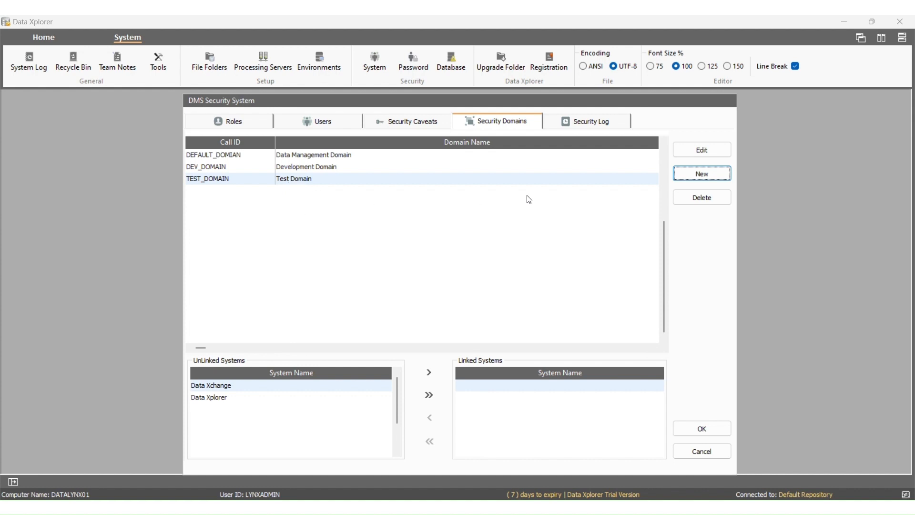
Rename it to Production Domain with call ID PROD_DOMAIN.
left_click(681, 152)
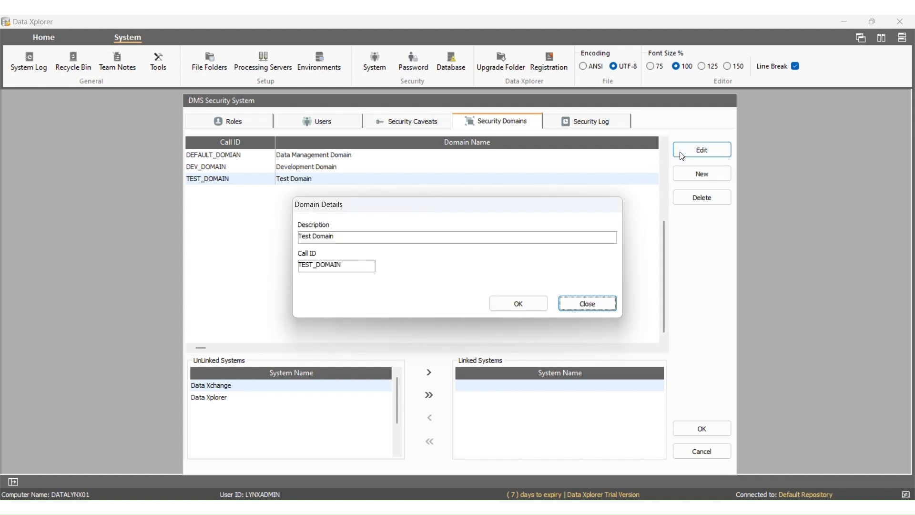
double_click(307, 236)
type("Production")
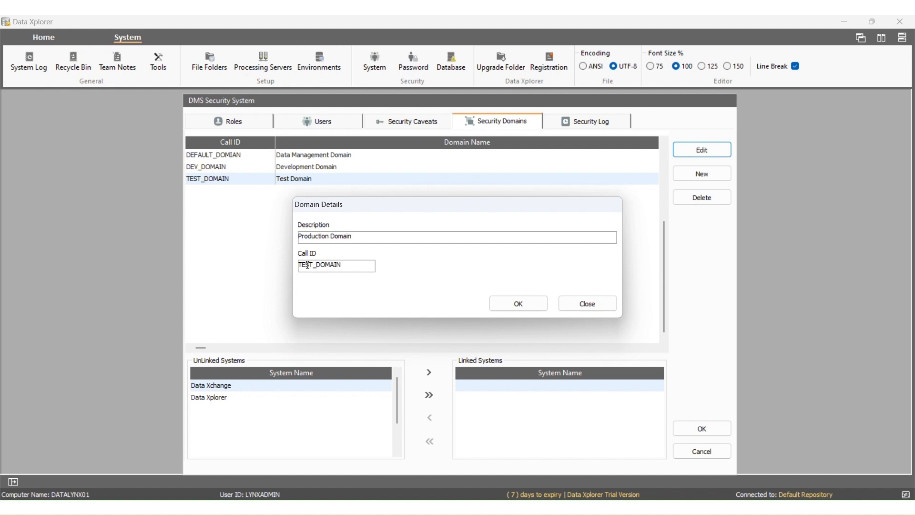
left_click_drag(314, 266, 296, 270)
type("PROD")
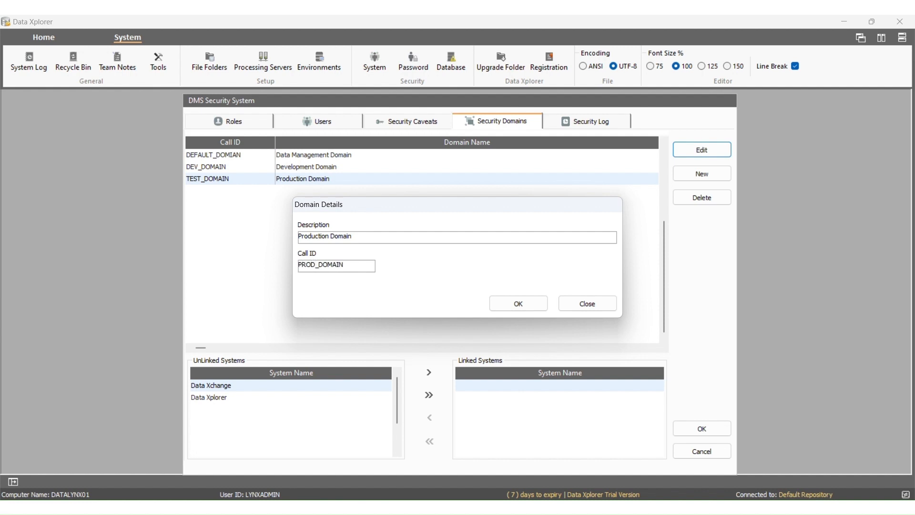
left_click(507, 299)
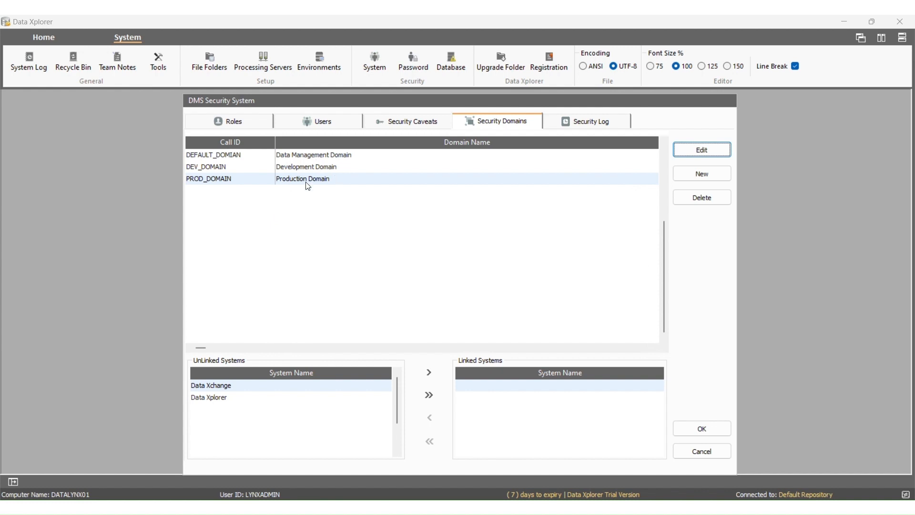
Delete the Development Domain.
left_click(340, 168)
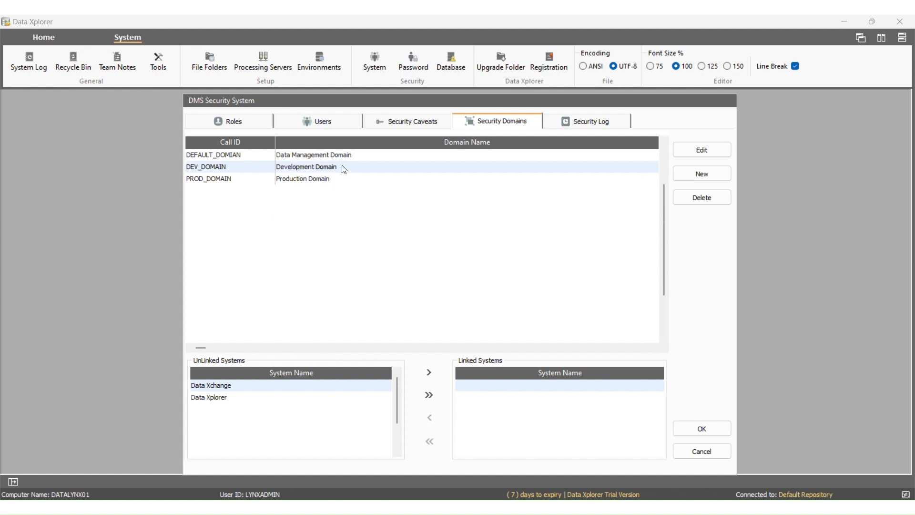
left_click(687, 206)
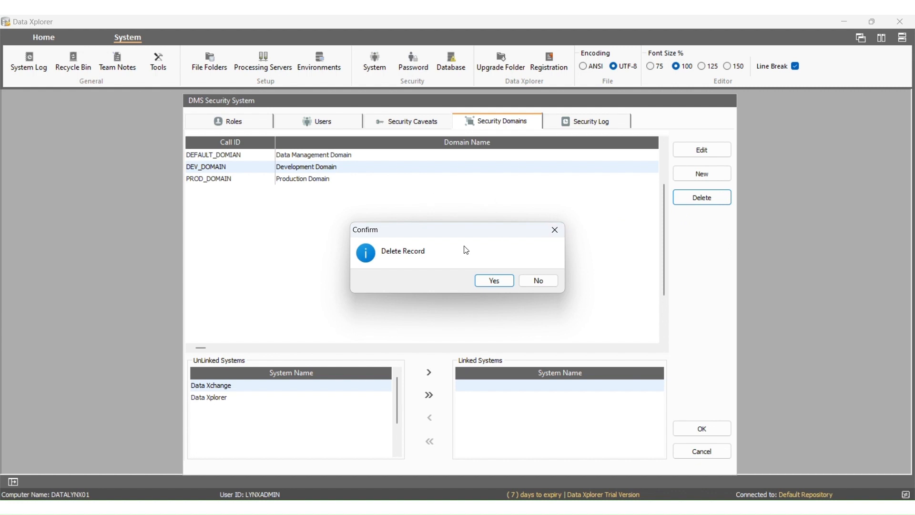
left_click(489, 279)
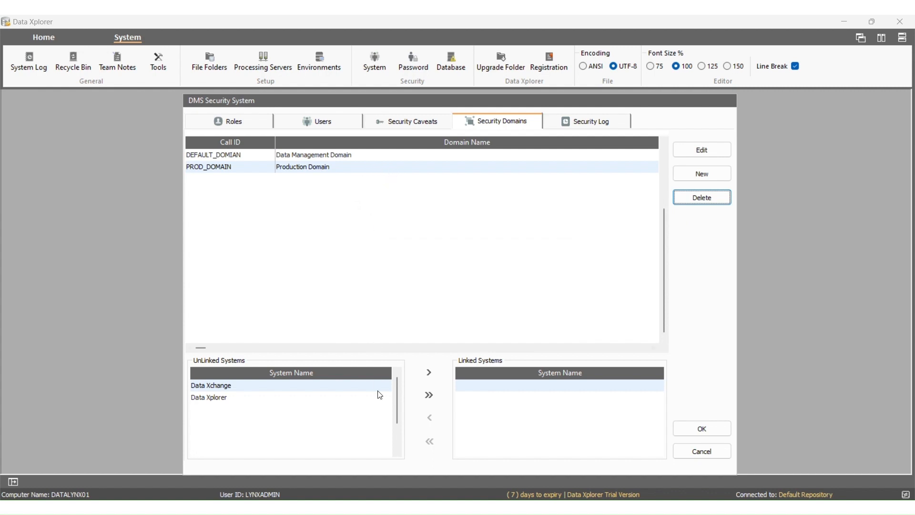
Link Data Xchange and Data Xplorer to Production Domain and save the security settings.
left_click(419, 375)
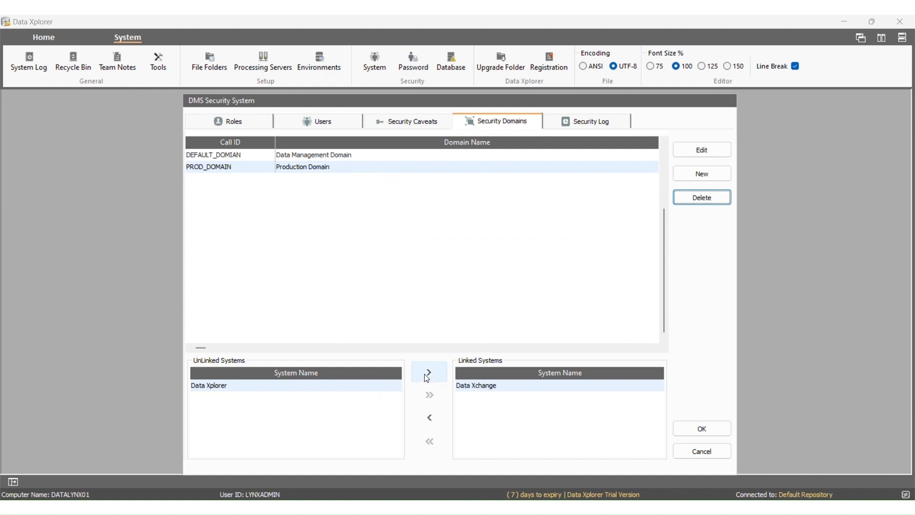
left_click(432, 373)
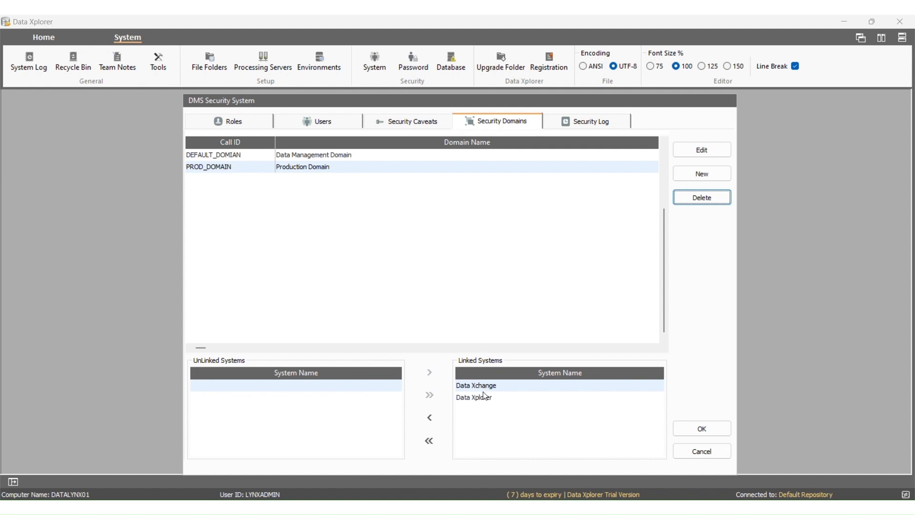
left_click(440, 417)
left_click(440, 418)
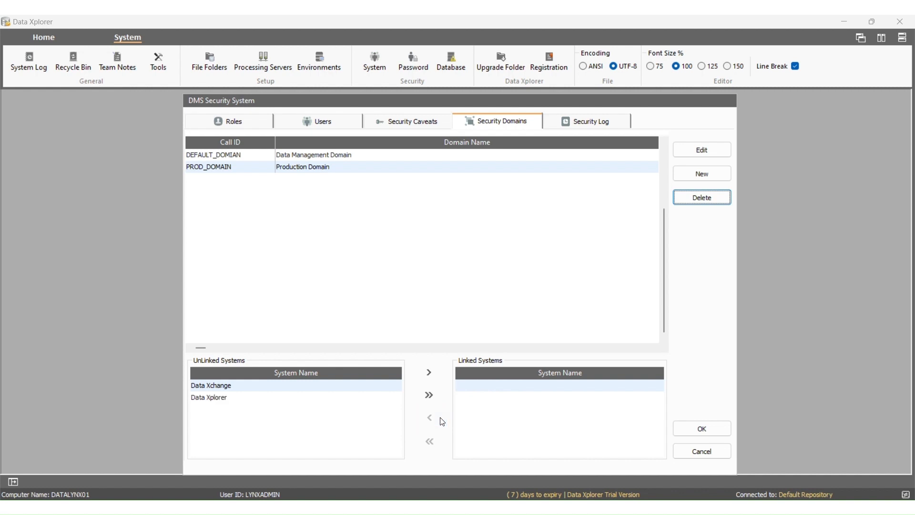
left_click(430, 395)
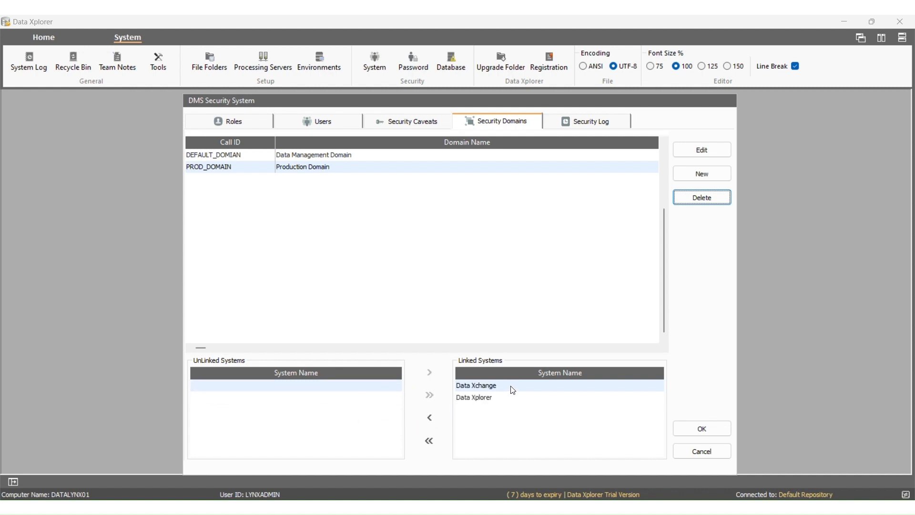
left_click(703, 429)
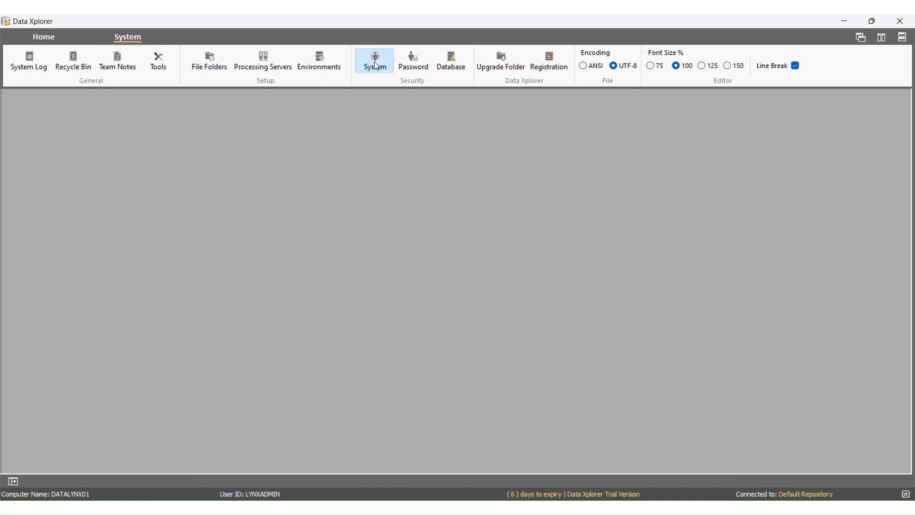
Link Production Domain to the Business User role.
left_click(375, 65)
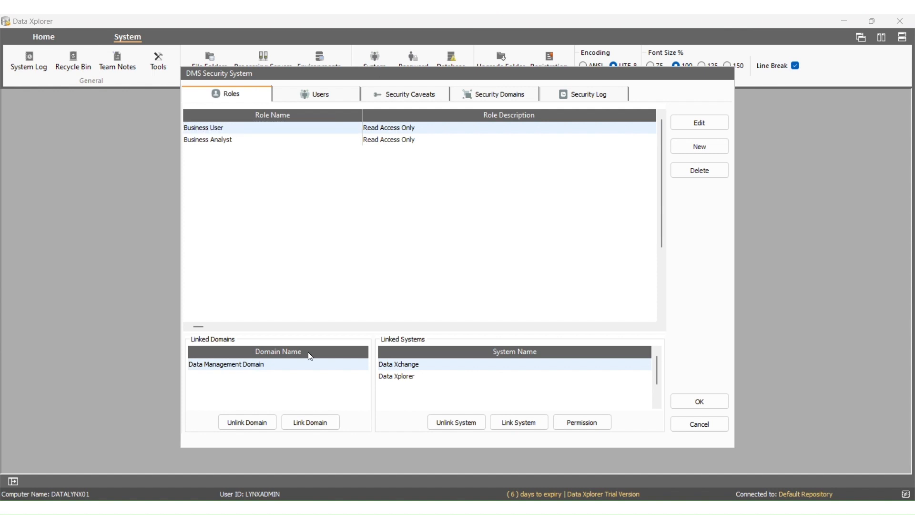
left_click(307, 421)
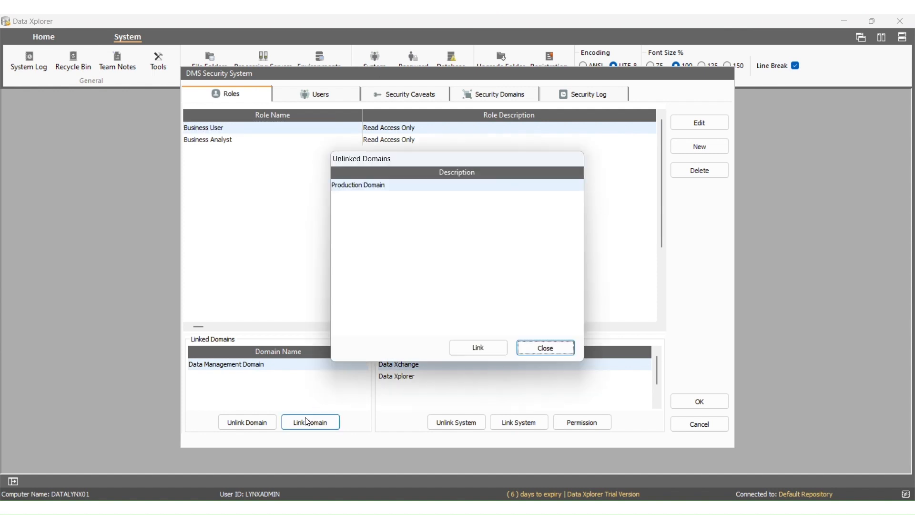
left_click(368, 186)
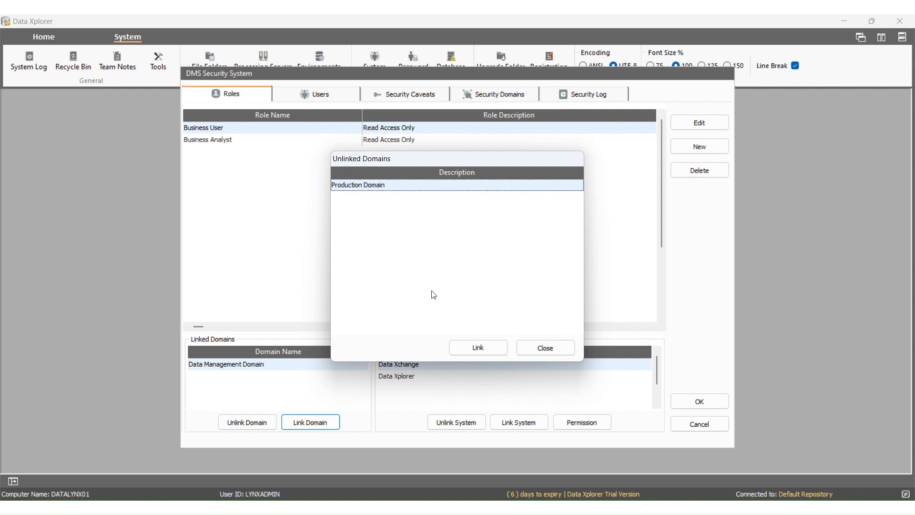
left_click(478, 348)
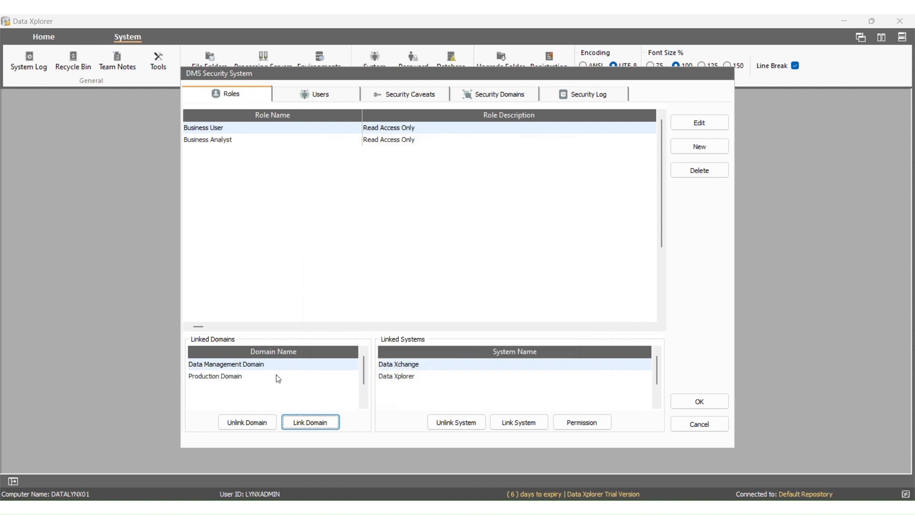
Link Production Domain to the test user account.
left_click(316, 98)
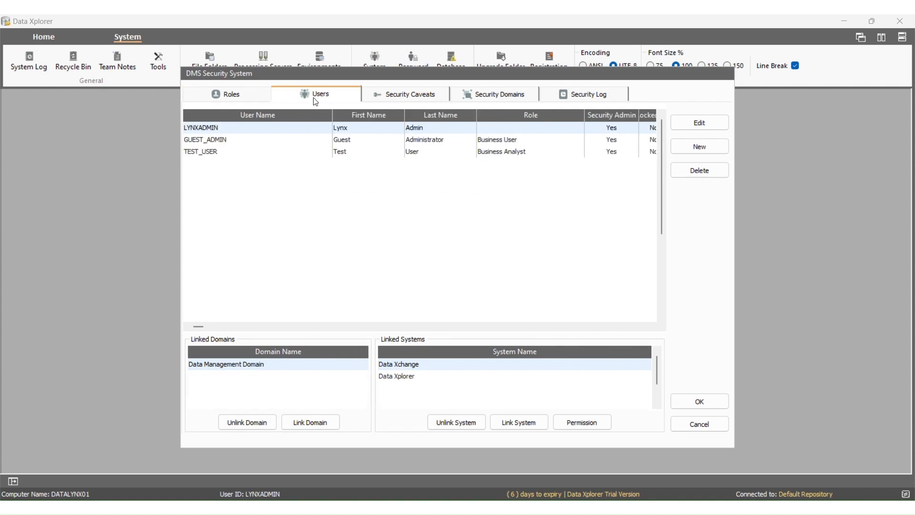
left_click(233, 148)
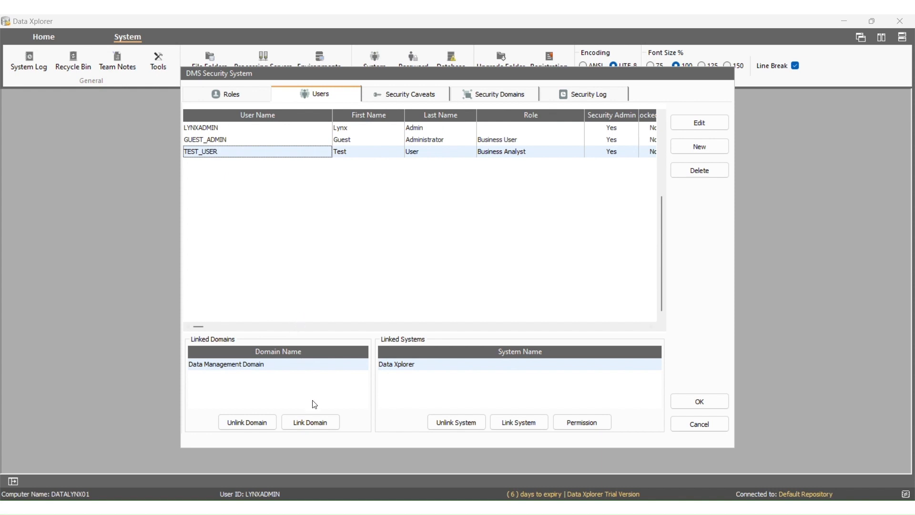
left_click(312, 422)
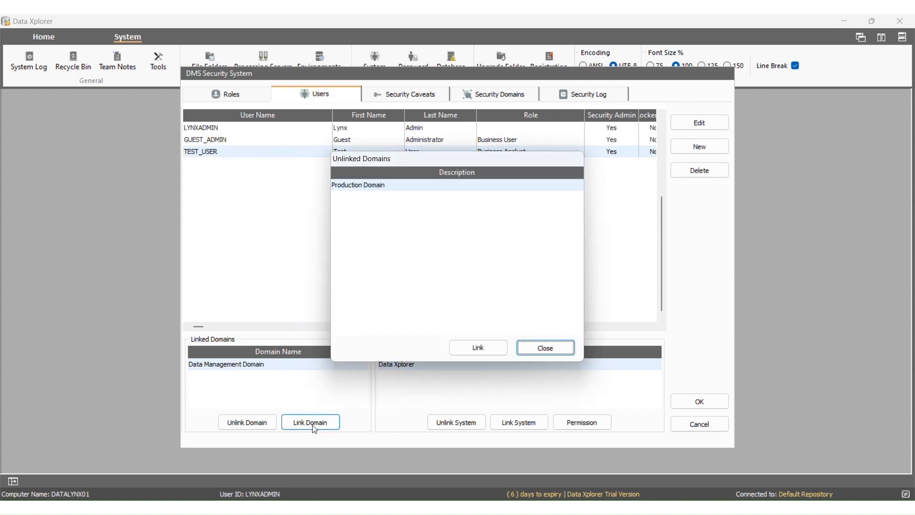
left_click(379, 186)
left_click(475, 347)
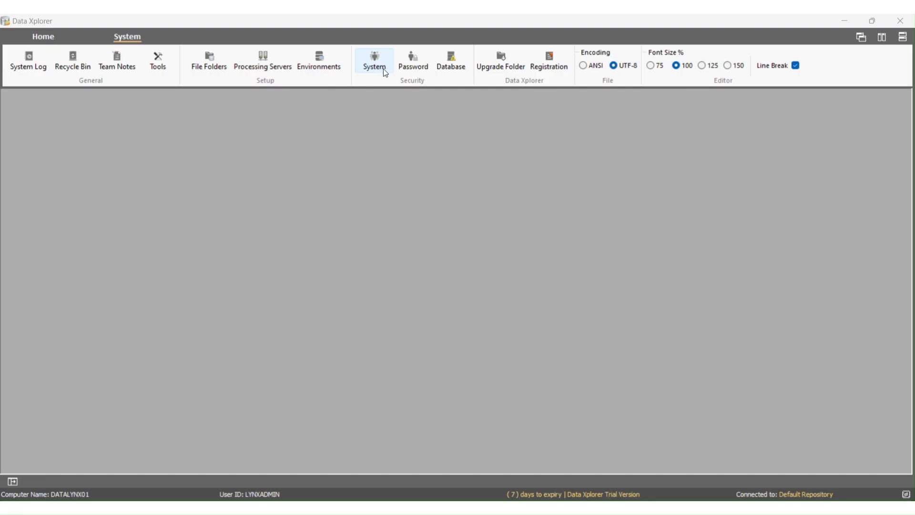
Export the security log as a CSV file named Security_Log in C:\temp.
left_click(385, 73)
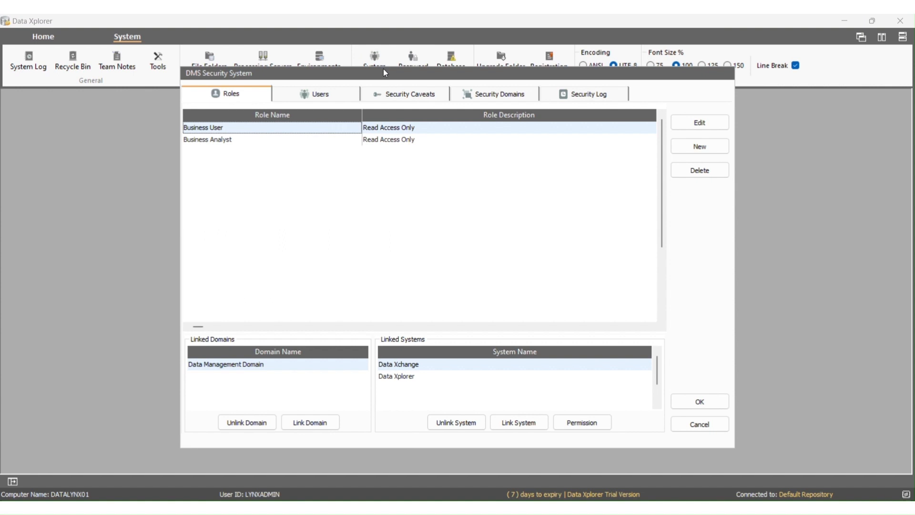
left_click(586, 98)
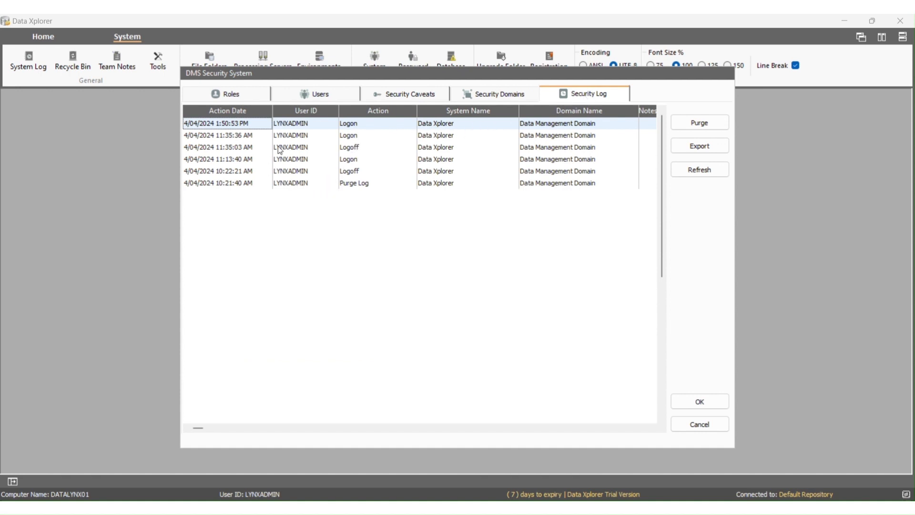
left_click(678, 152)
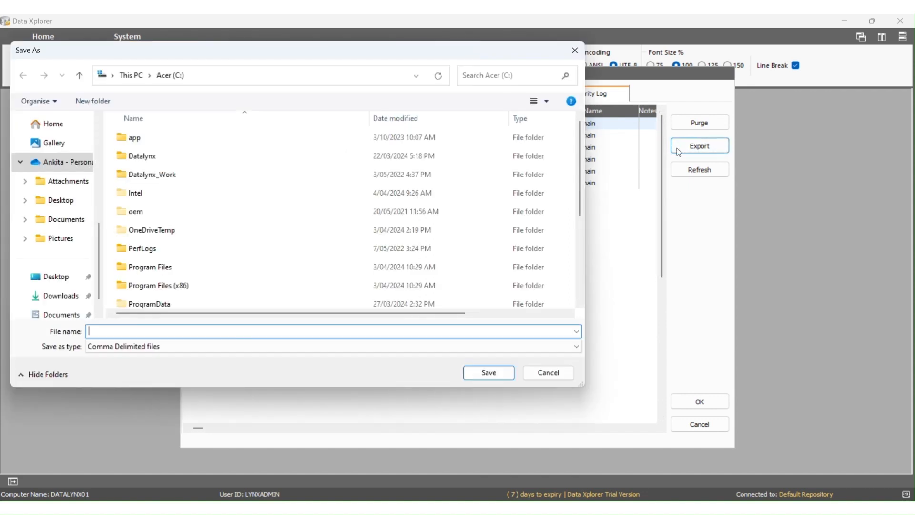
type("Securit")
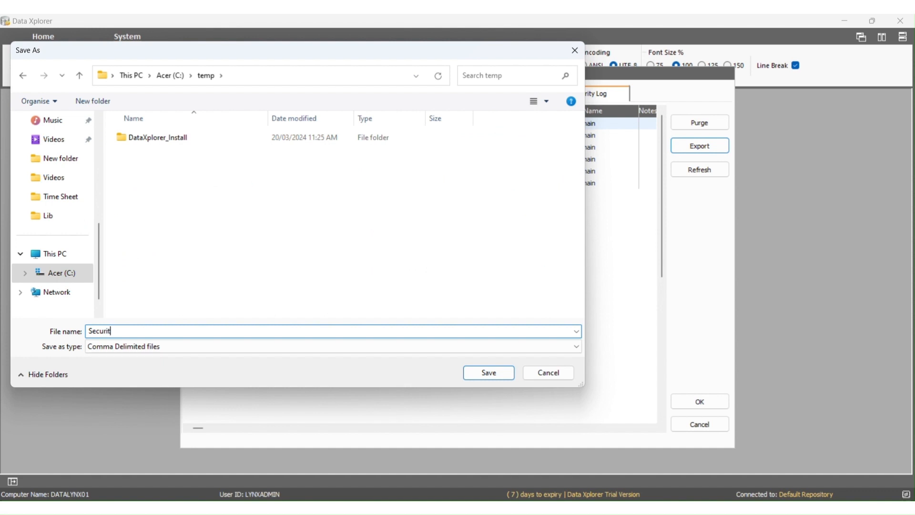
type("y_Log")
left_click(488, 372)
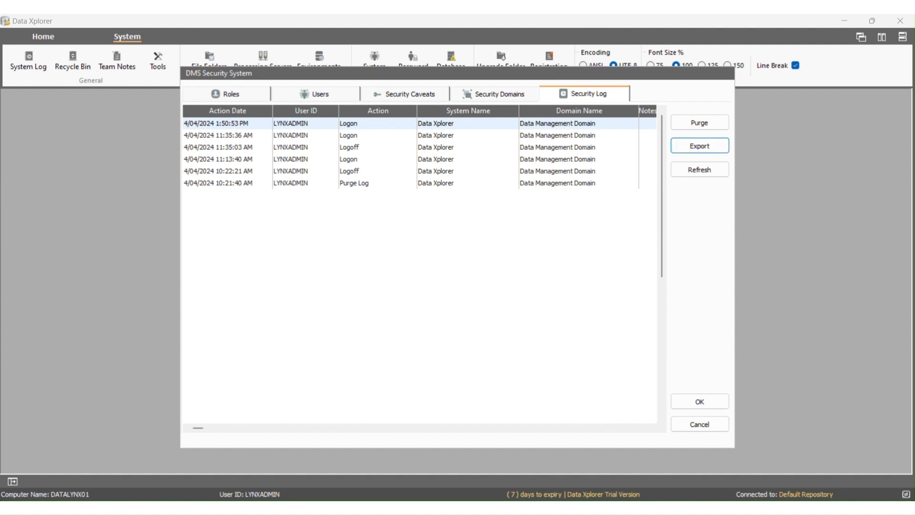
Refresh the security log, then purge all its entries and confirm.
left_click(710, 171)
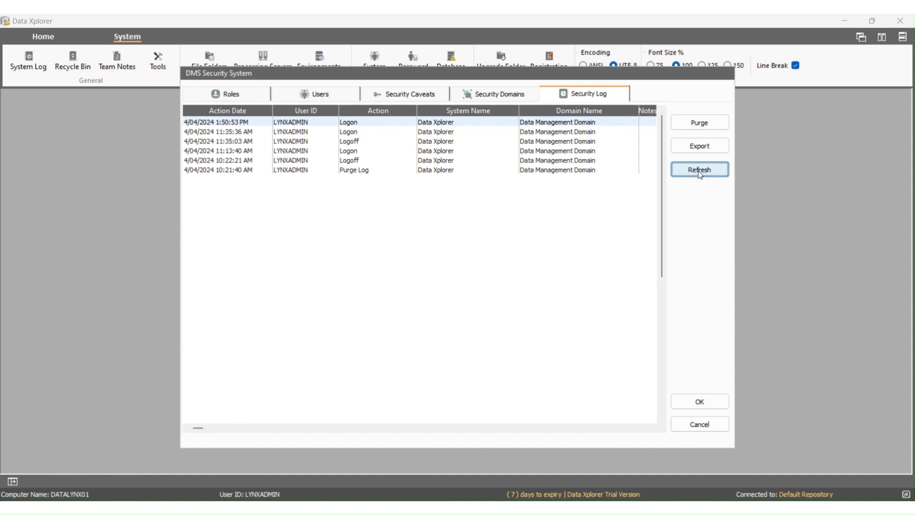
left_click(696, 123)
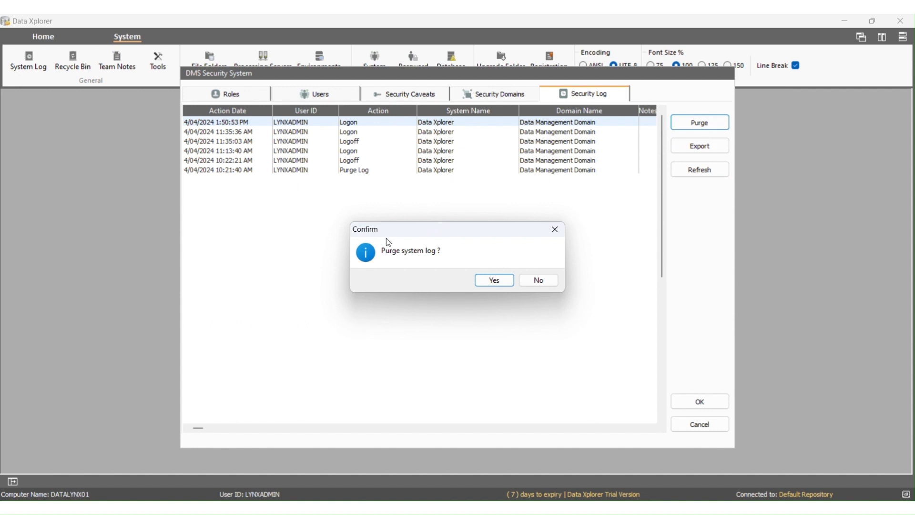
left_click(478, 280)
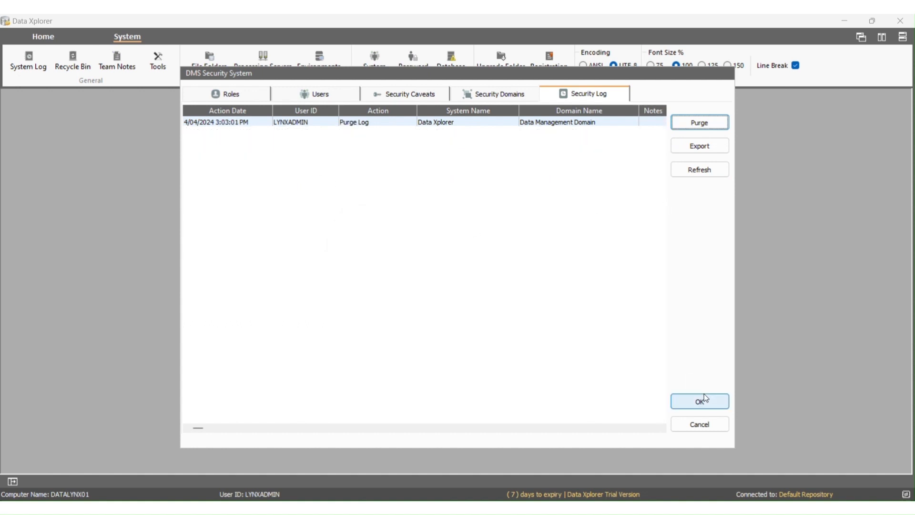
Close and reopen the security settings, reviewing Users, Security Caveats, Security Domains, then the Security Log.
left_click(704, 396)
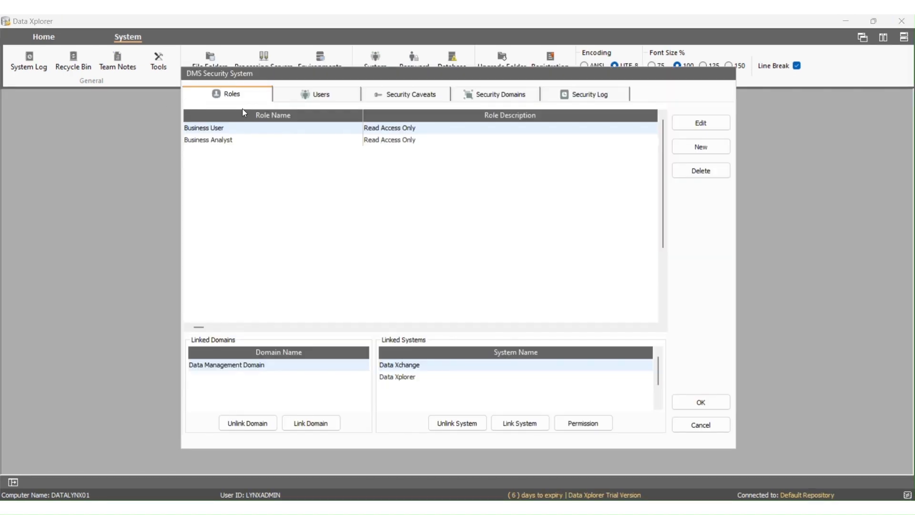
left_click(292, 97)
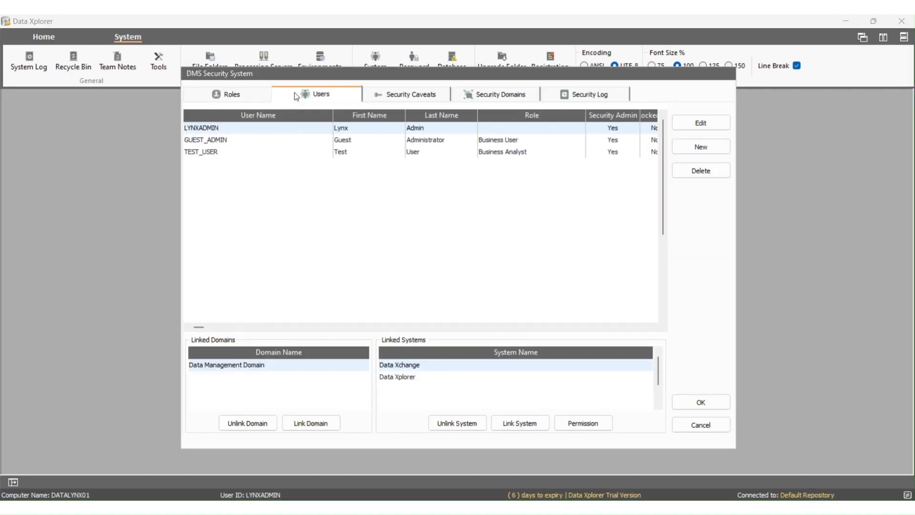
left_click(379, 93)
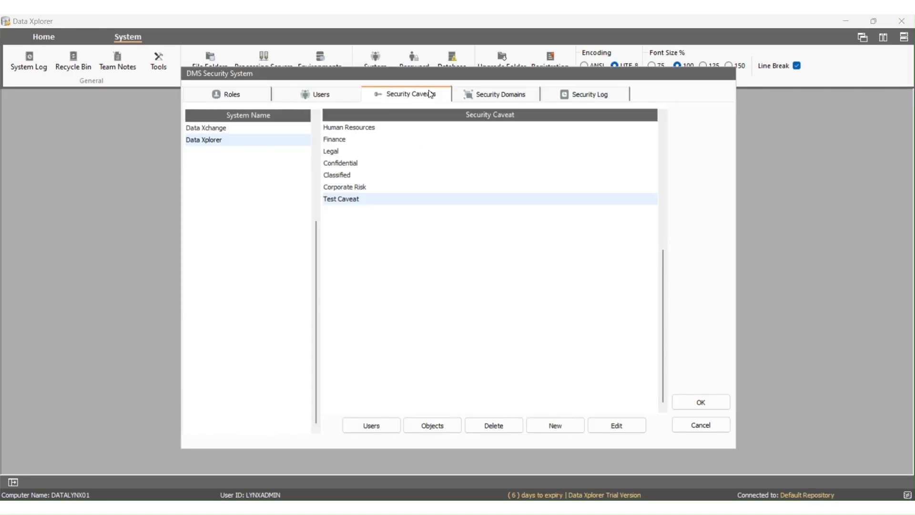
left_click(467, 95)
left_click(578, 98)
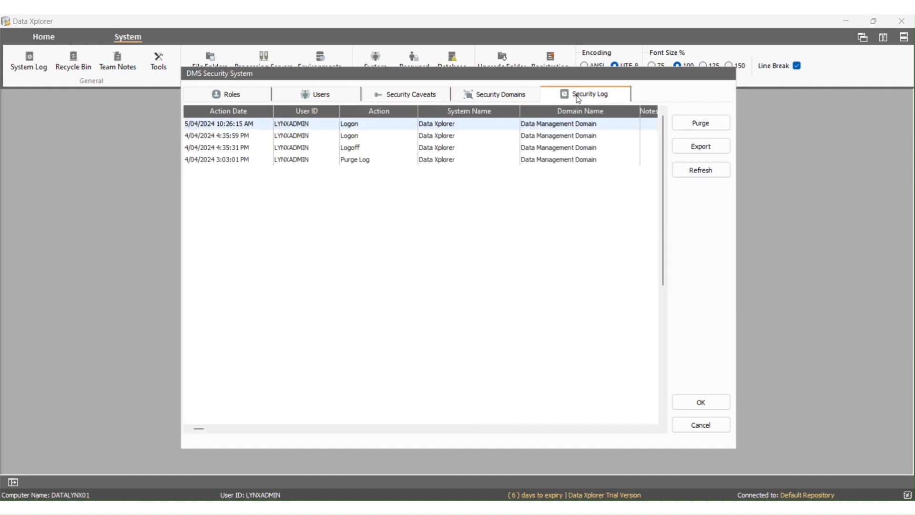